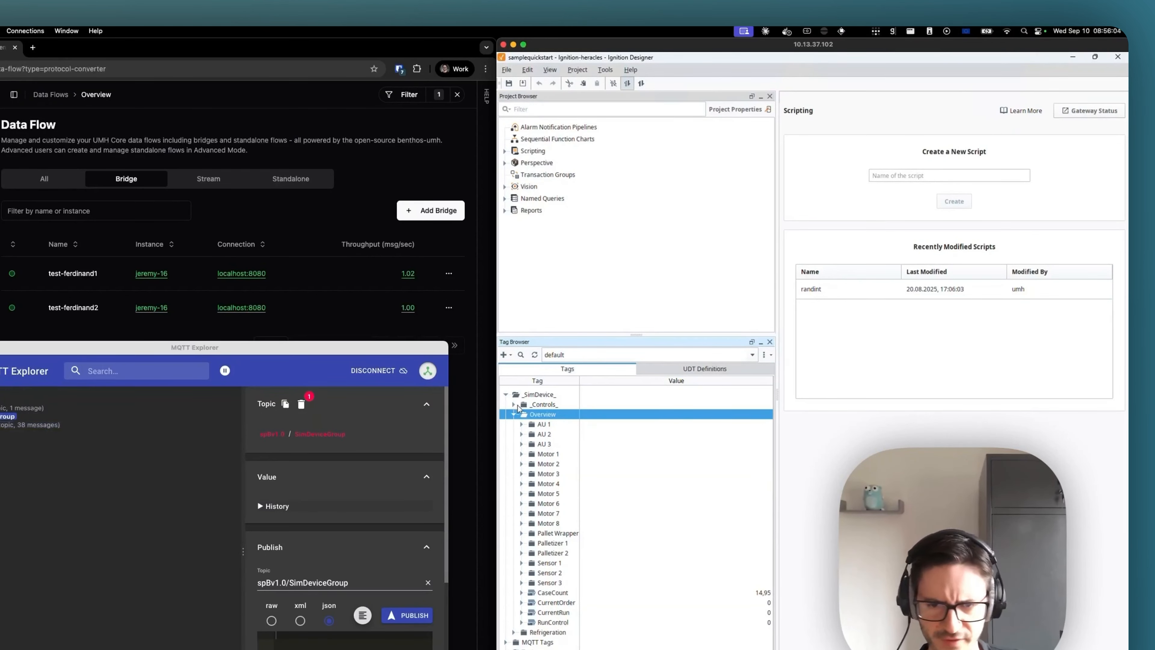
- Move the MQTT Explorer window over the Ignition Designer and expand SimDeviceGroup's DDATA topic down to the SimDeviceEdgeNode device
click(514, 415)
drag(235, 351, 851, 287)
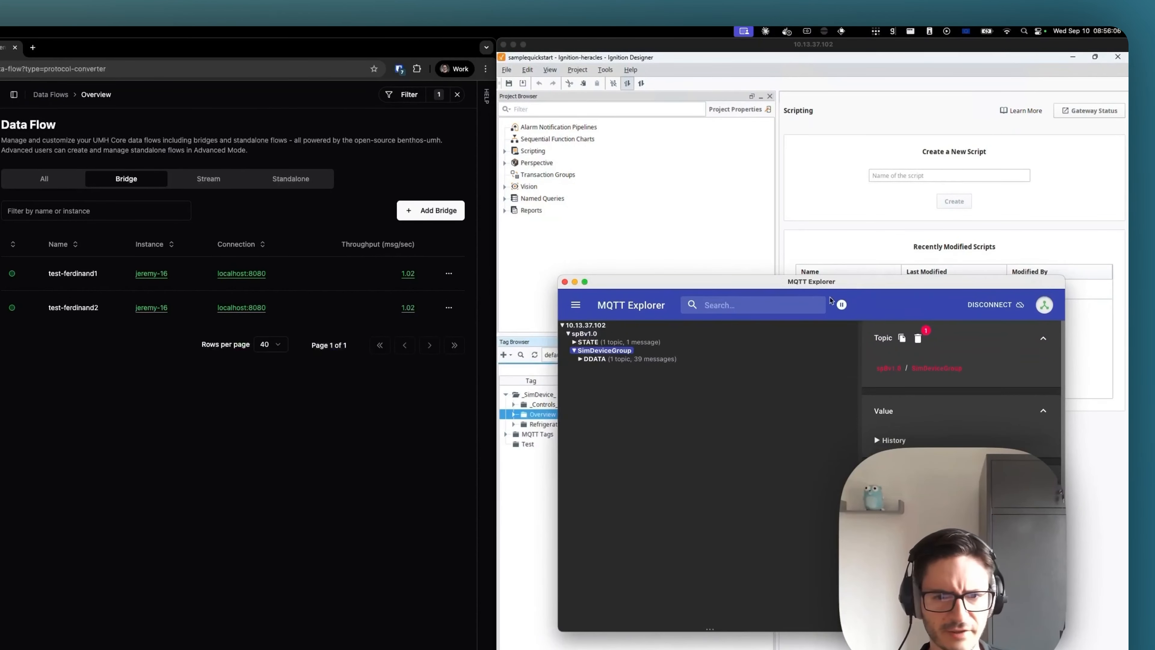
click(593, 358)
click(609, 369)
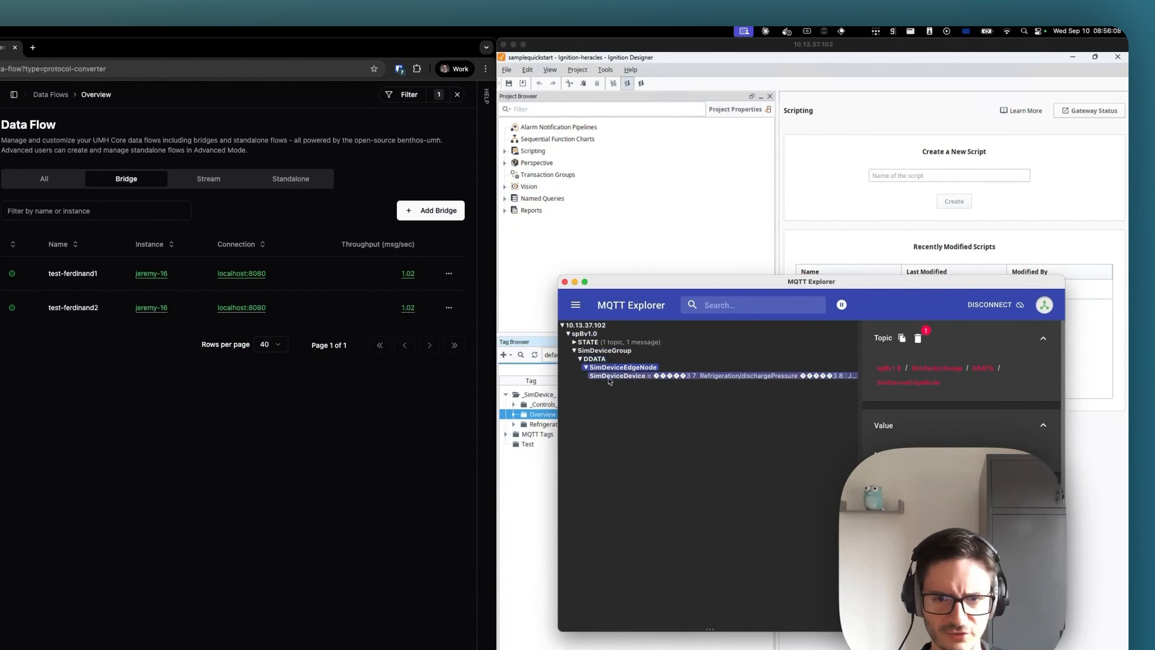
- Switch to the Management Console, open the data flows of instance jeremy-16 and start adding a bridge
click(320, 449)
click(54, 206)
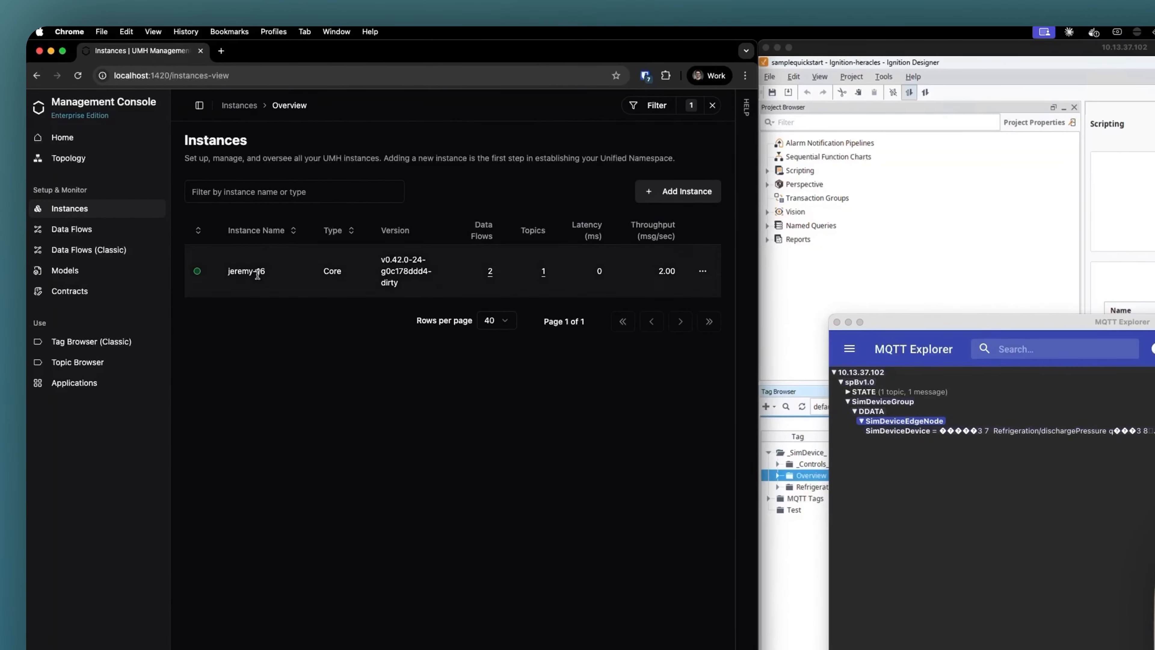
double_click(230, 268)
click(490, 275)
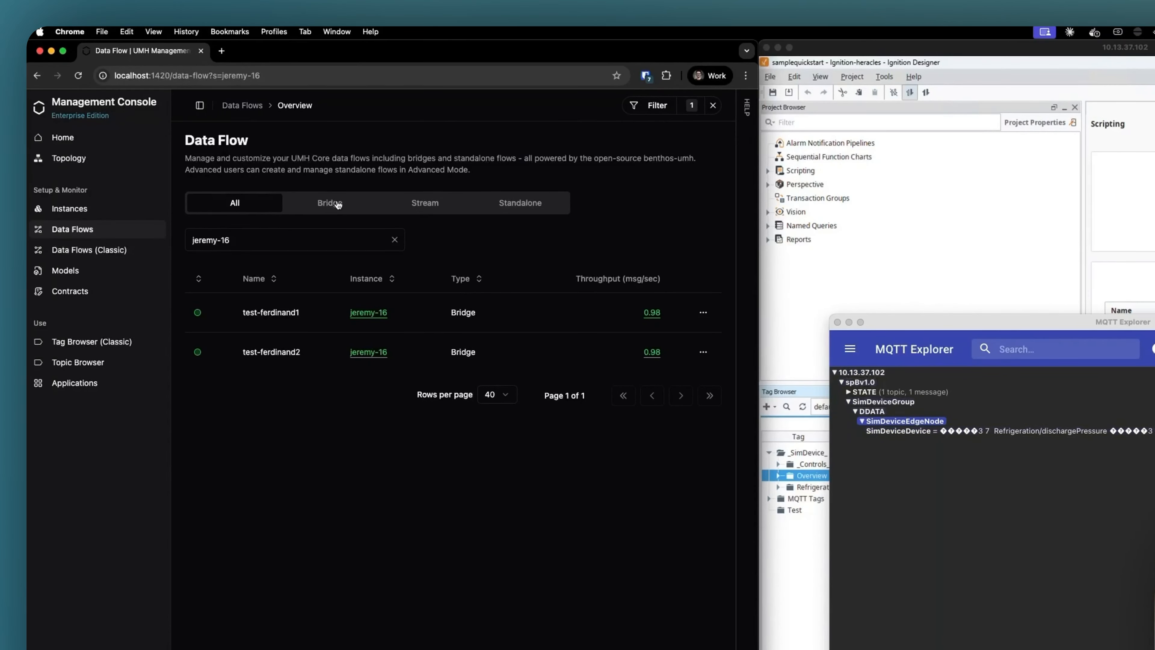
click(337, 205)
click(691, 244)
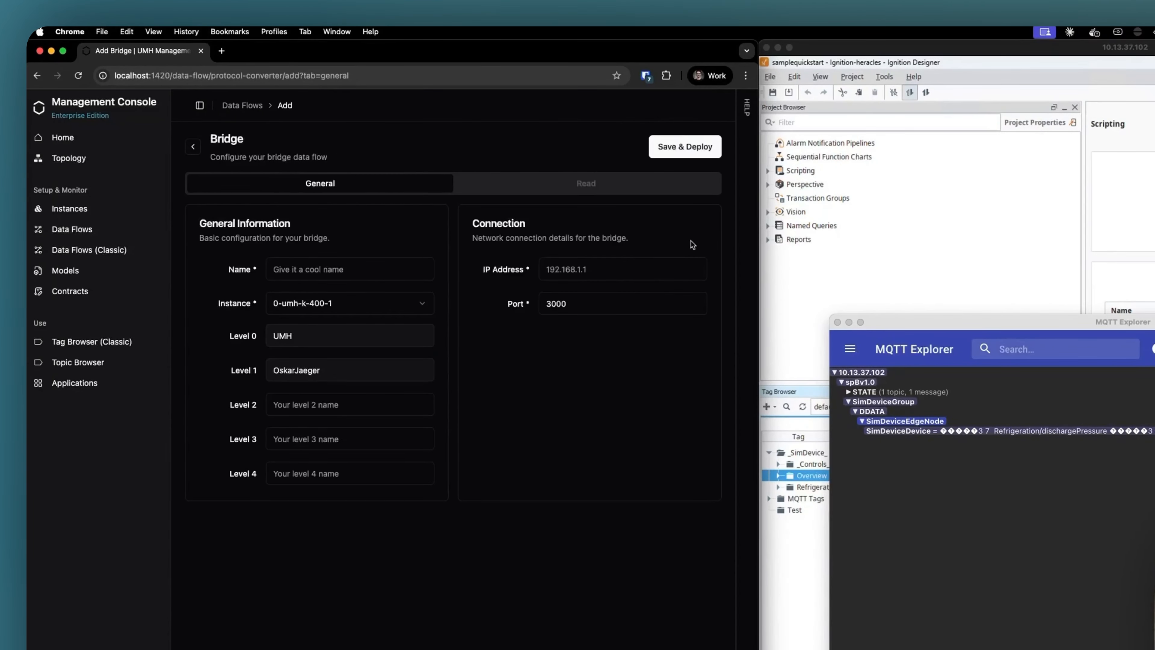
- Assign the new bridge to instance jeremy-16, name it ignition-sparkplugb and set Level 1 to ignition
click(306, 272)
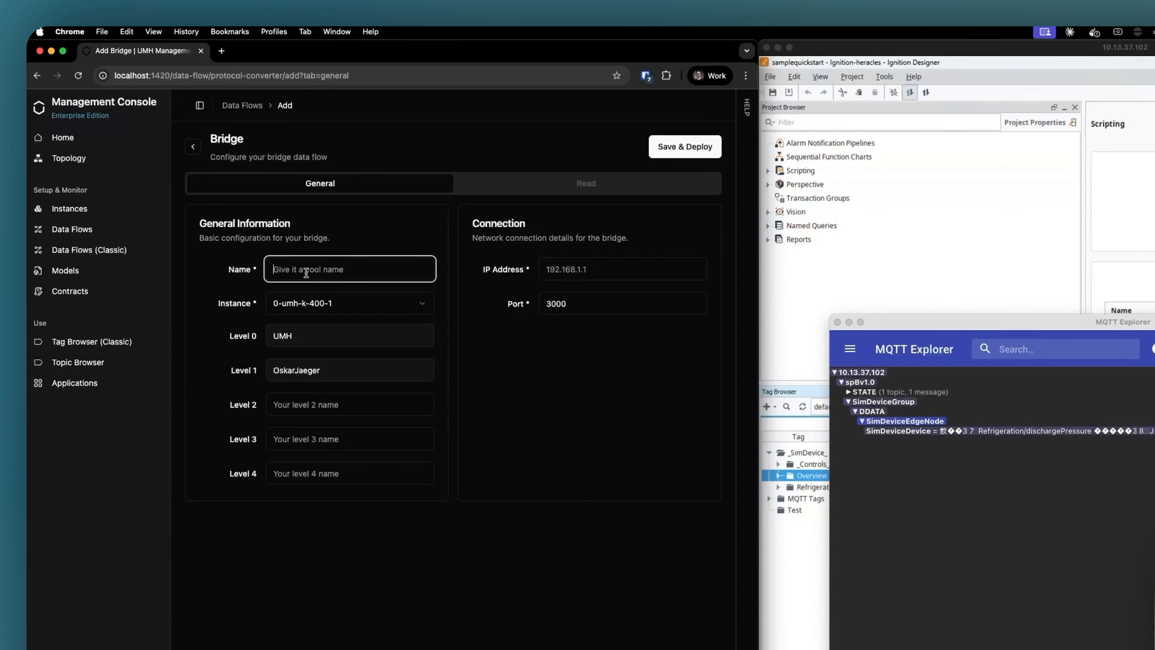
click(333, 304)
click(313, 350)
click(307, 270)
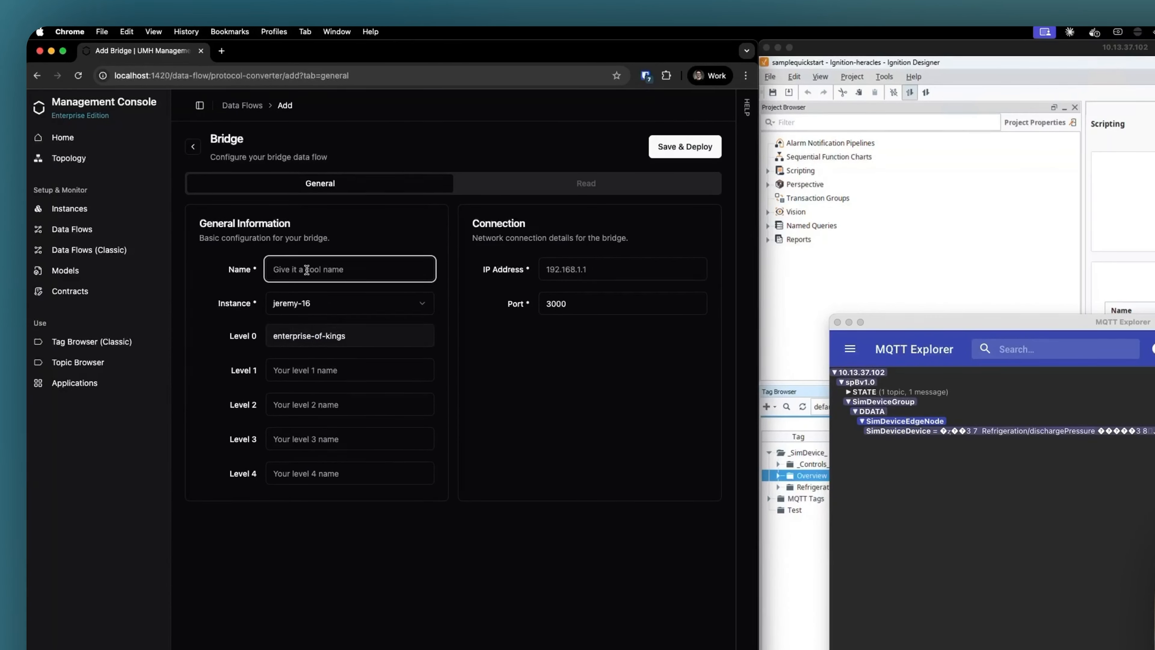
text(ignition-spark)
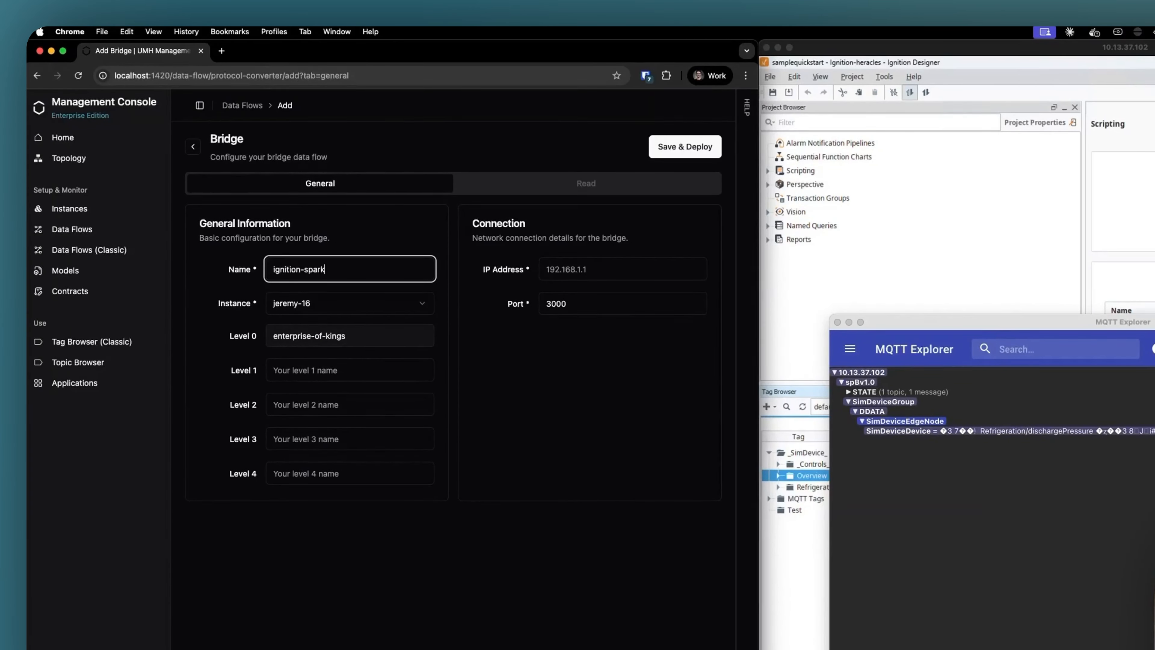
text(lugb)
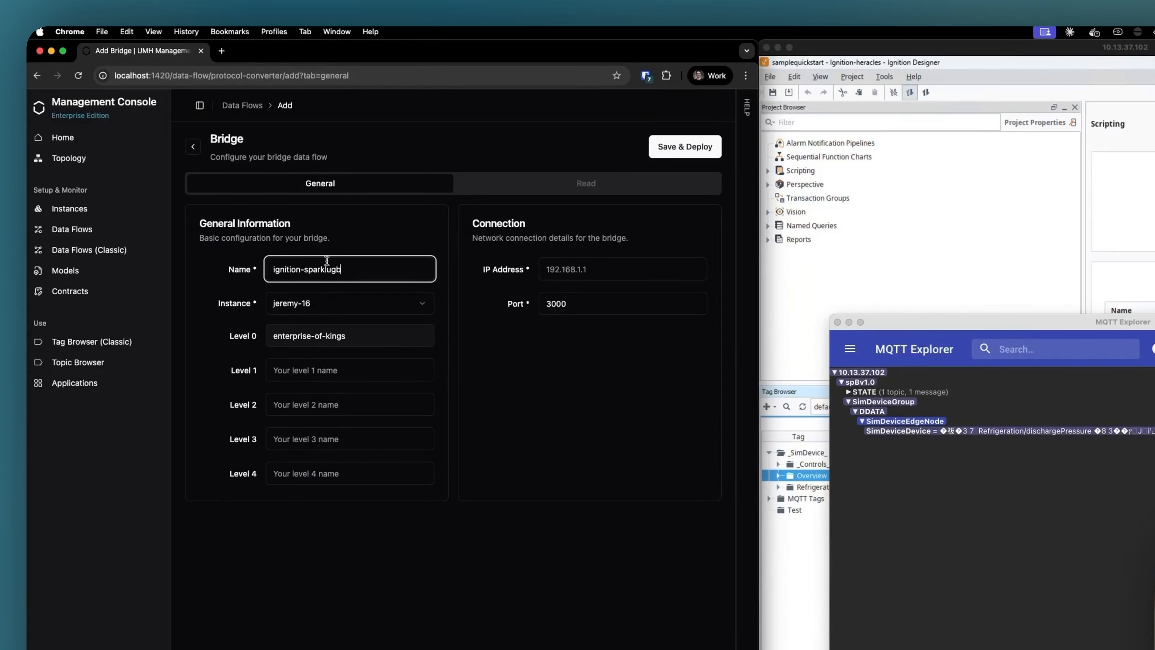
text(p)
click(332, 373)
text(ignition)
- Set the bridge connection to IP address 10.13.37.102 and port 1883, and deploy the bridge
click(591, 264)
text(10.13.)
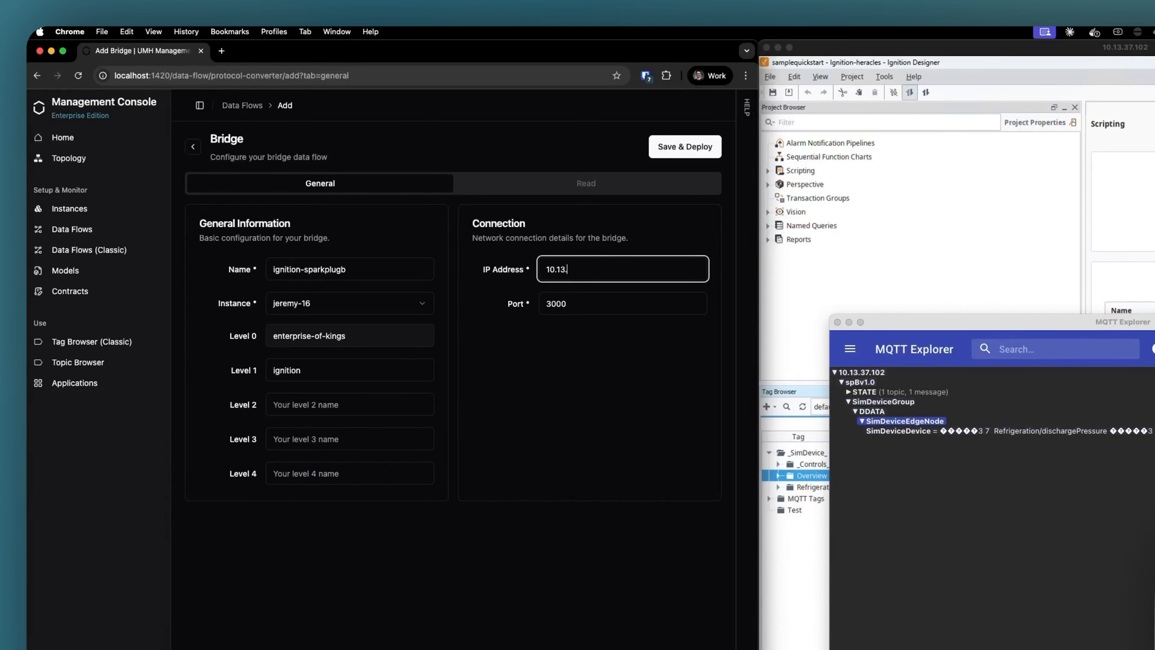
text(37.102)
key(Tab)
text(1883)
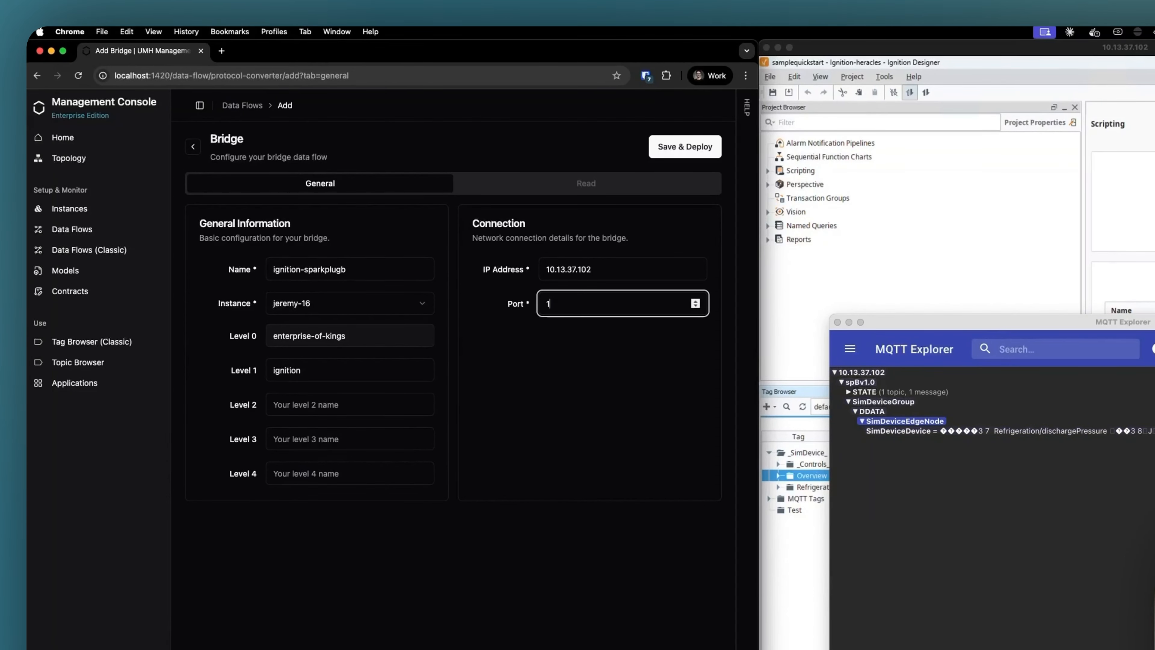
click(688, 152)
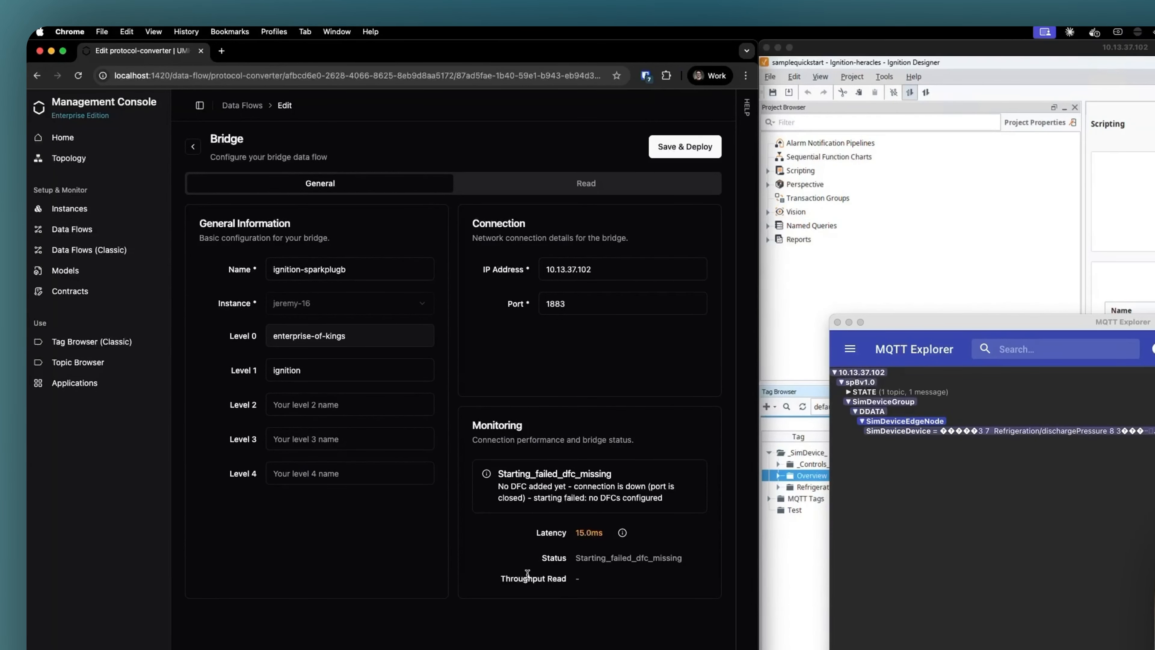
- Configure the bridge's read flow with protocol Sparkplug B and data type Time Series
drag(575, 534, 599, 533)
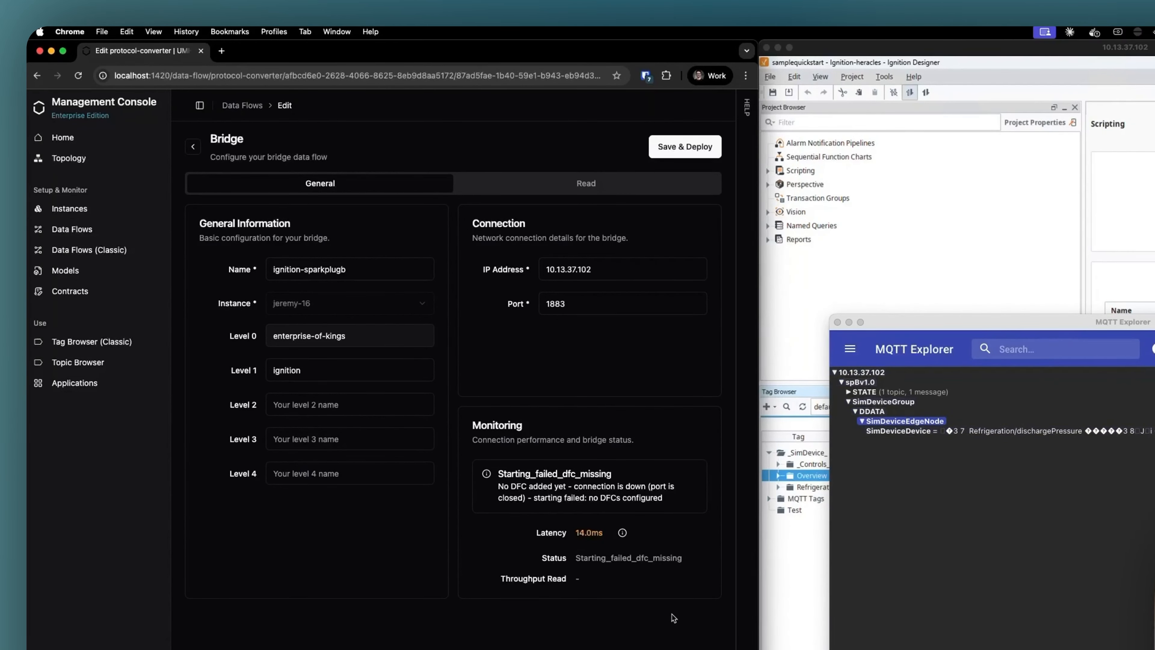
click(587, 183)
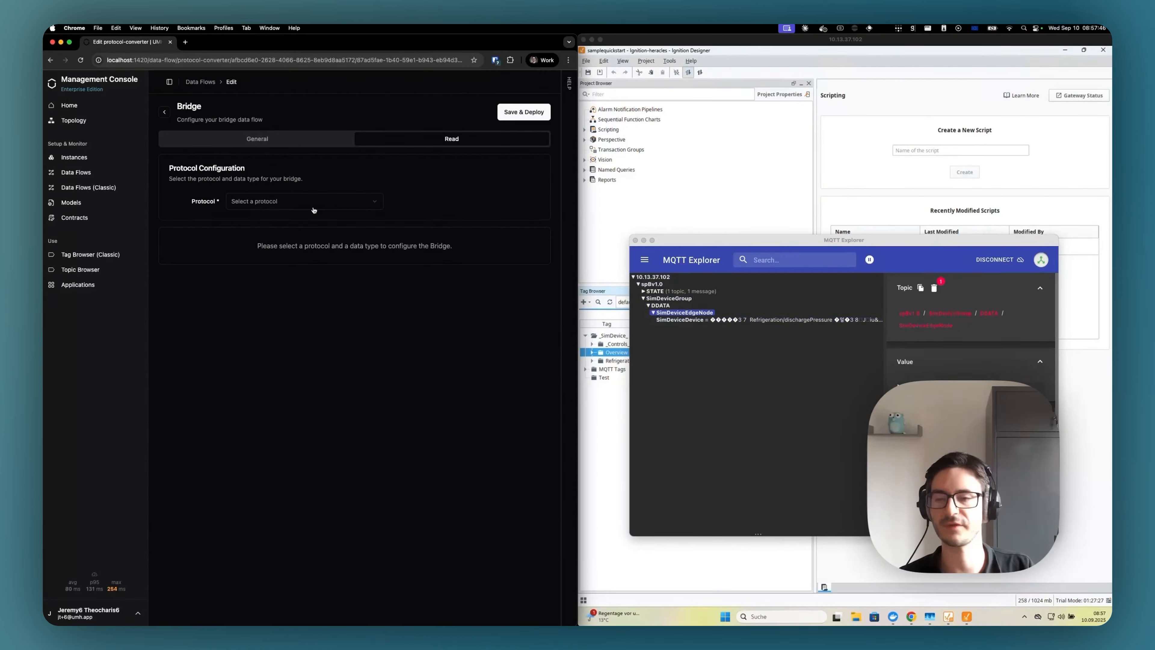
click(258, 202)
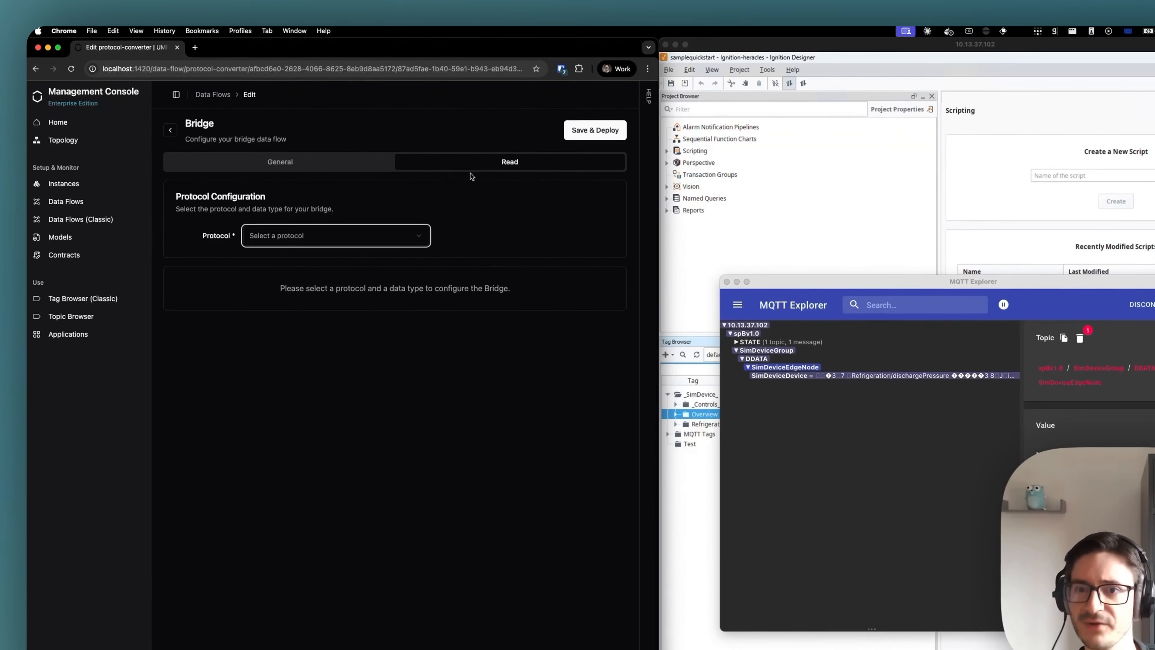
click(304, 243)
click(299, 372)
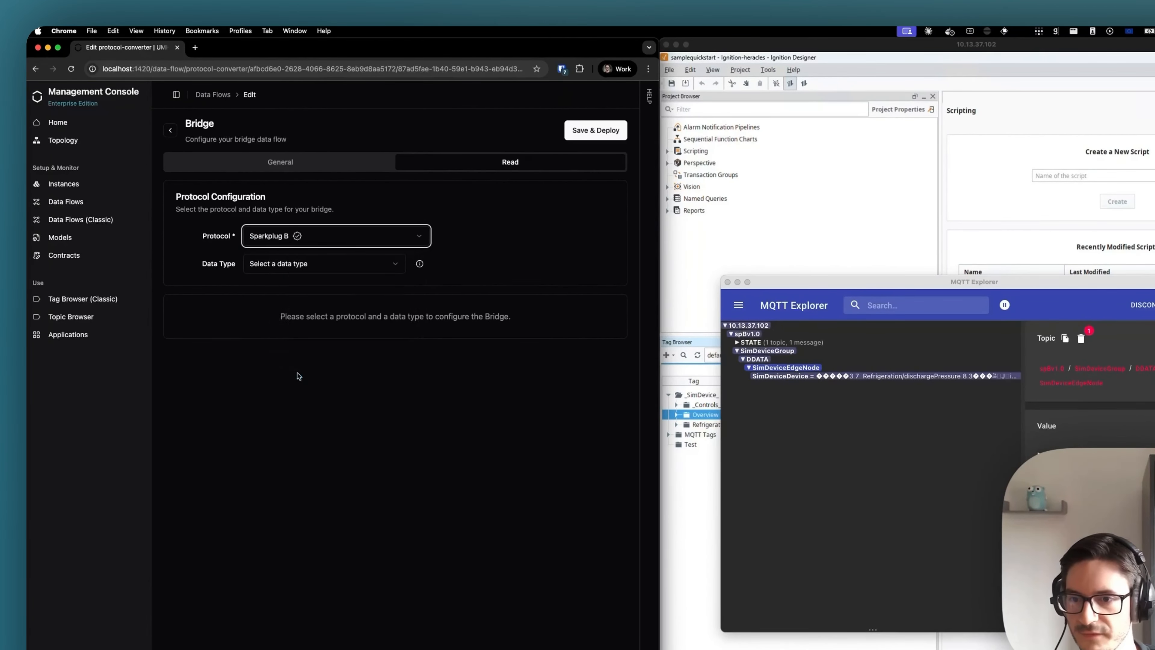
click(302, 268)
click(293, 289)
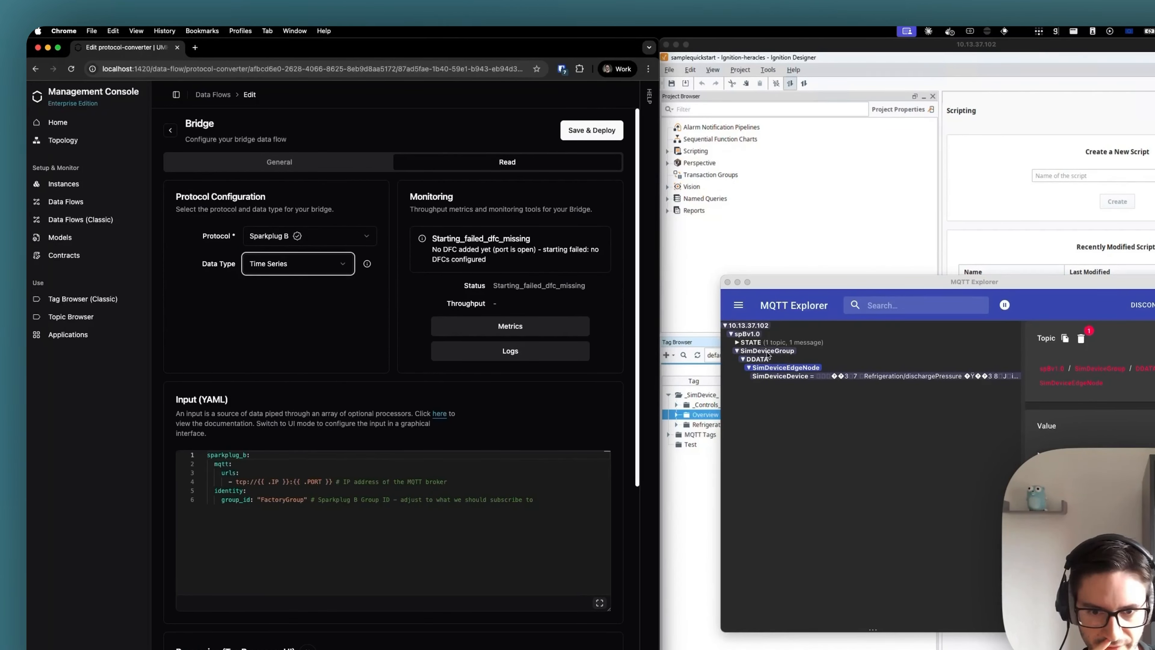
- Set the group_id in the Sparkplug B input YAML to "SimDeviceGroup"
double_click(277, 500)
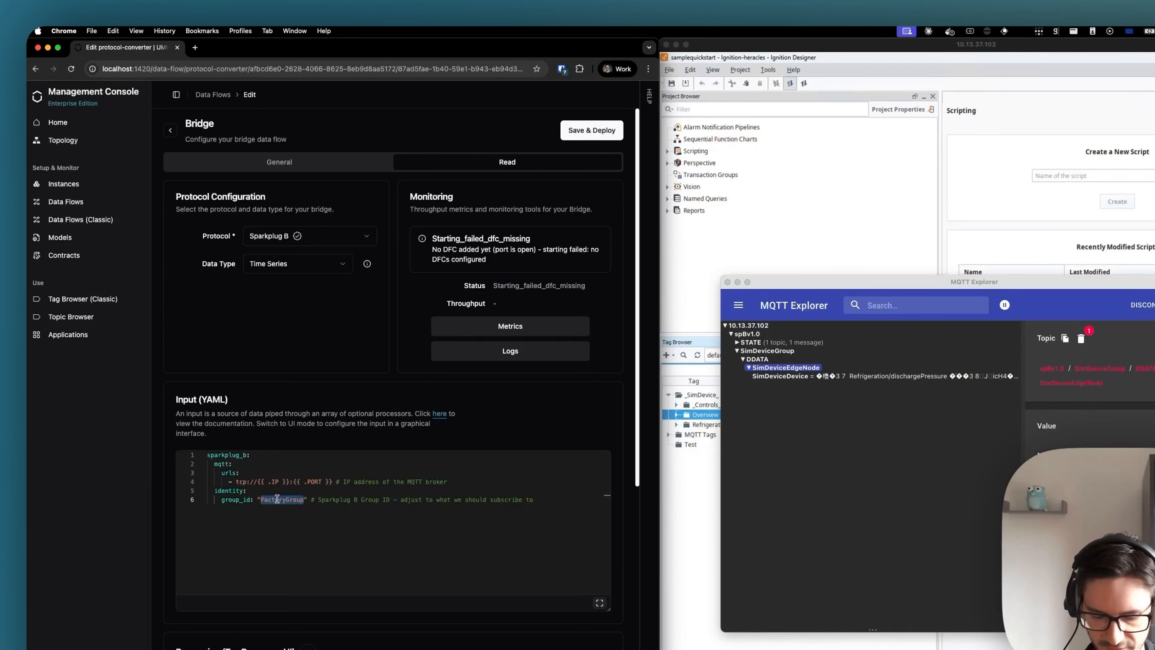
text(SimDeviceGr)
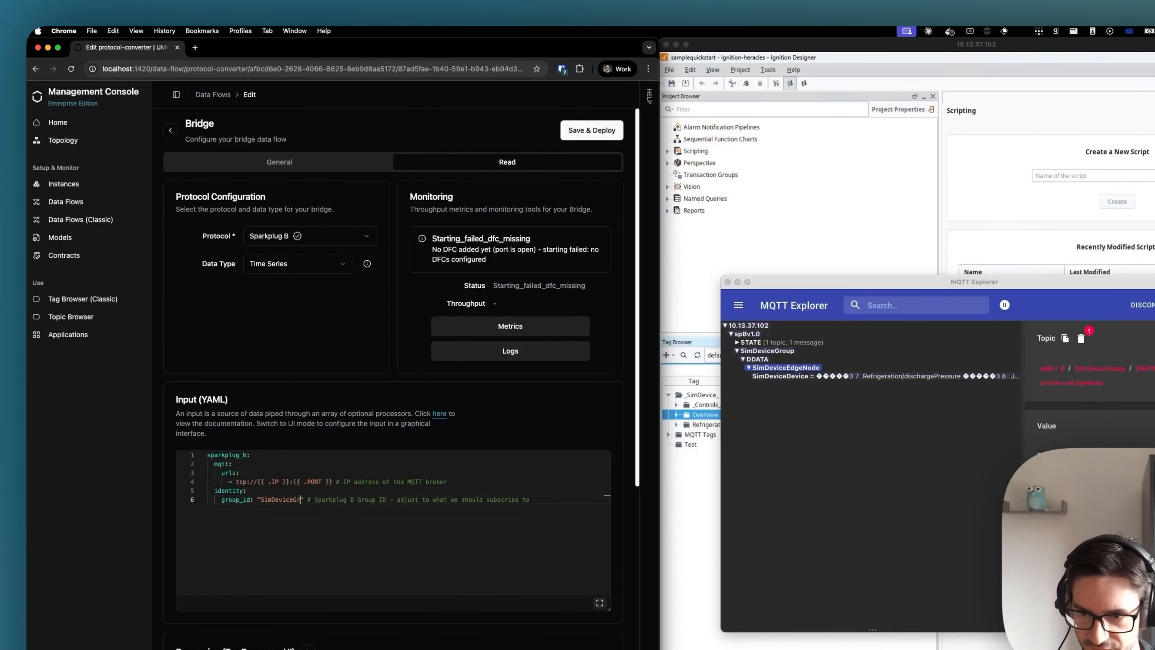
text(oup)
- Review the tag processor code and its DDATA condition, and deploy the bridge's read configuration
scroll(394, 576, down, 5)
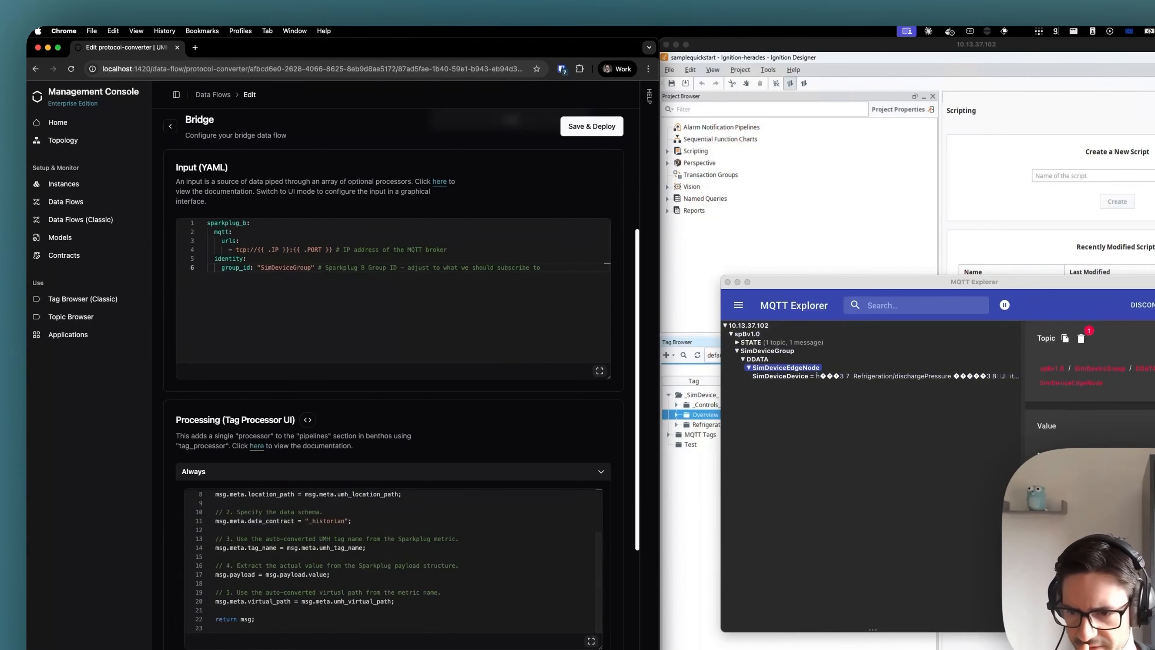
scroll(236, 525, down, 4)
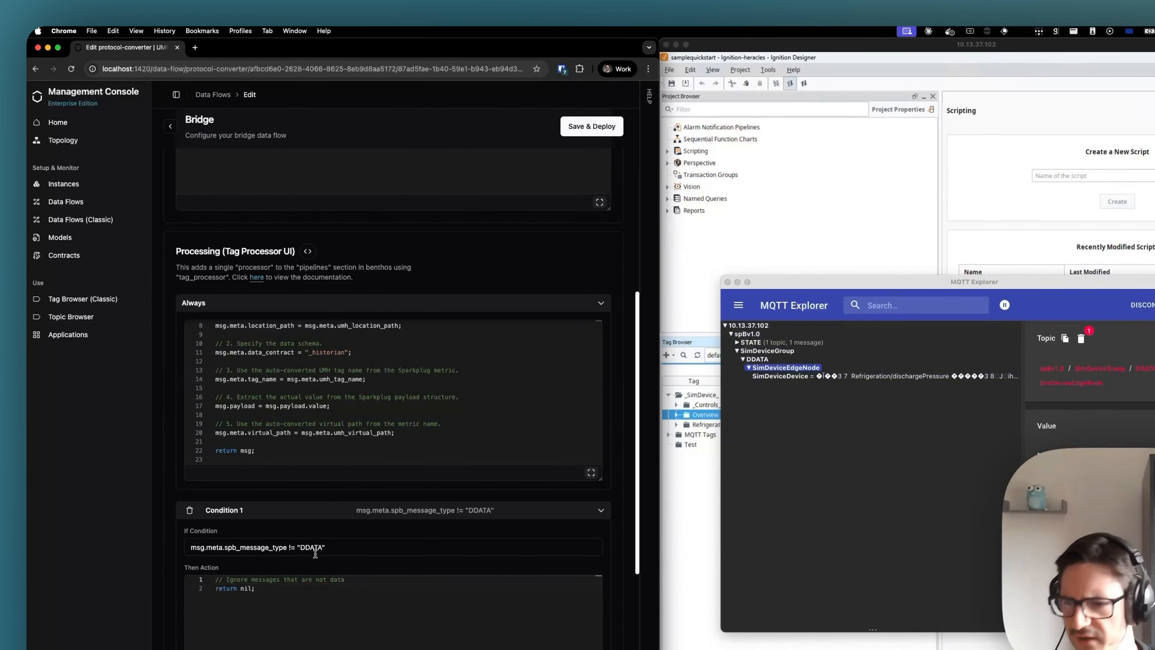
scroll(371, 550, down, 2)
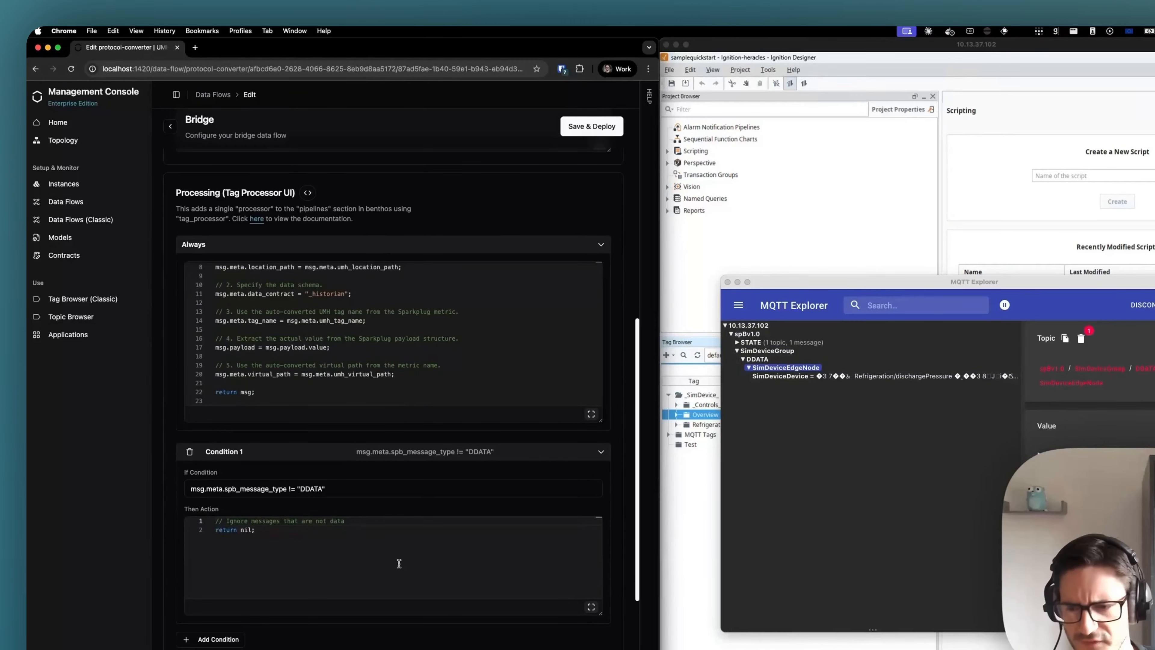
scroll(433, 460, up, 5)
scroll(433, 460, up, 2)
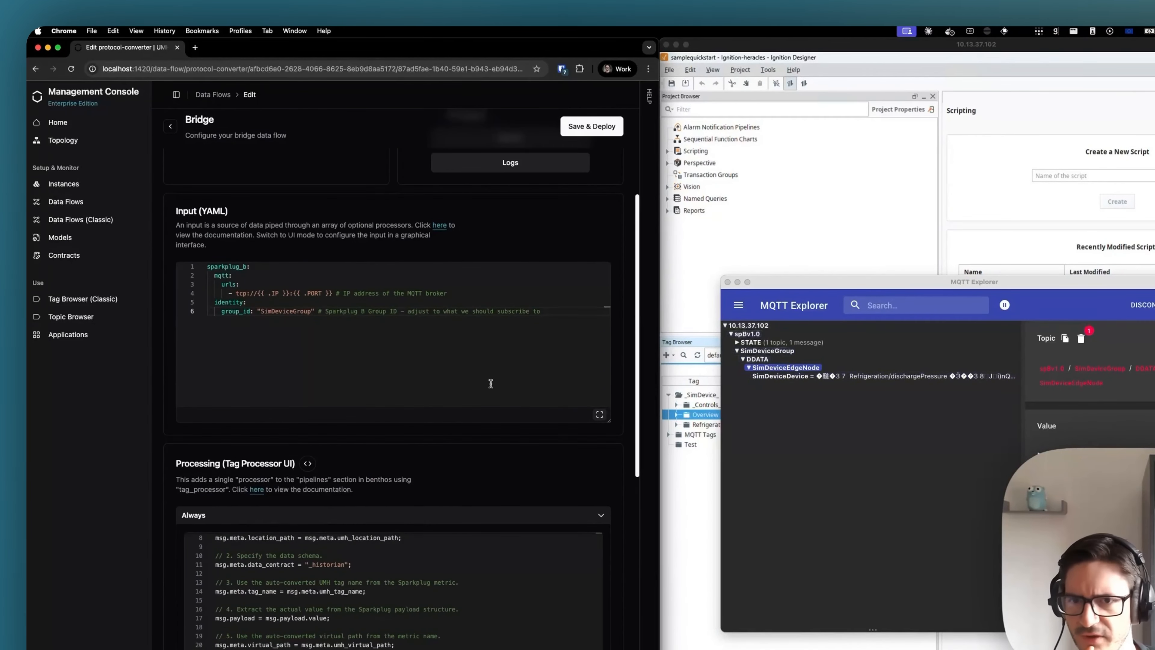
click(578, 127)
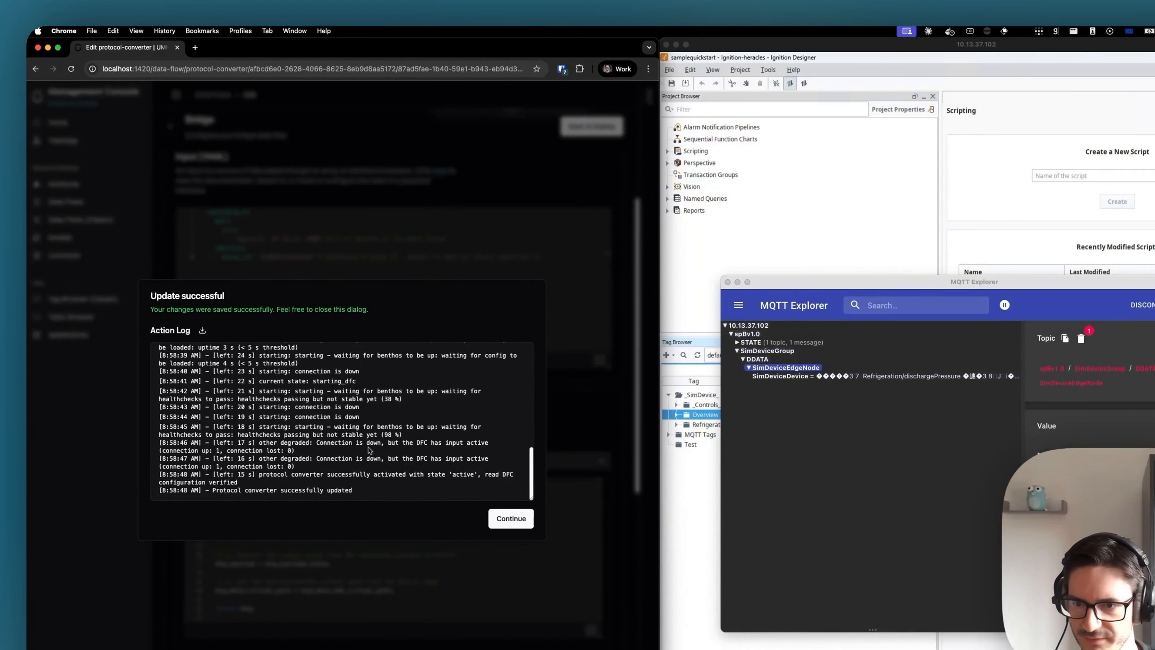
key(Escape)
- Check the bridge's status and throughput in the read flow's monitoring section
scroll(389, 445, up, 5)
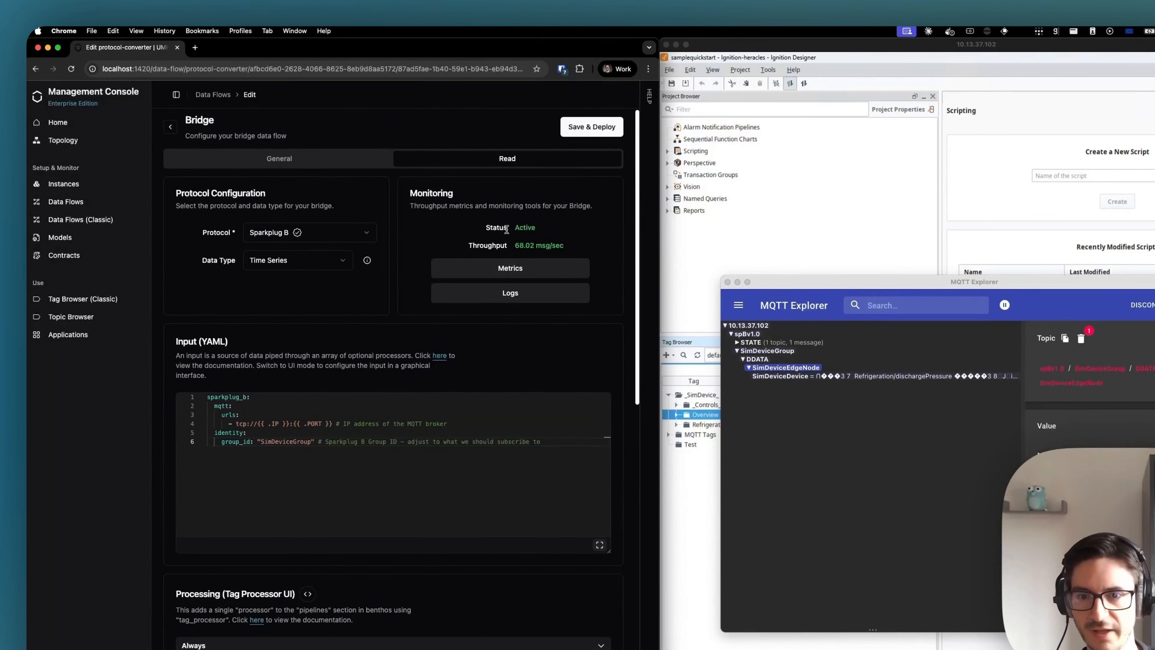
drag(492, 227, 570, 246)
click(566, 253)
click(575, 246)
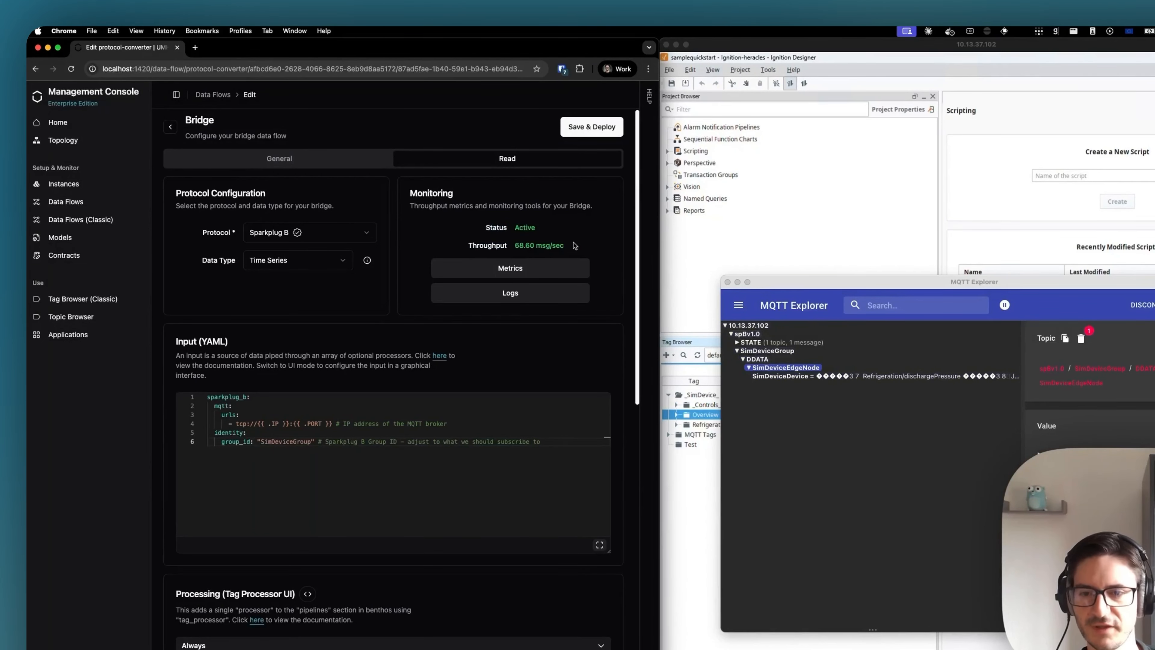
- Expand SimDeviceDevice and its _historian contract in the Topic Browser, comparing the device with the one in MQTT Explorer
click(103, 317)
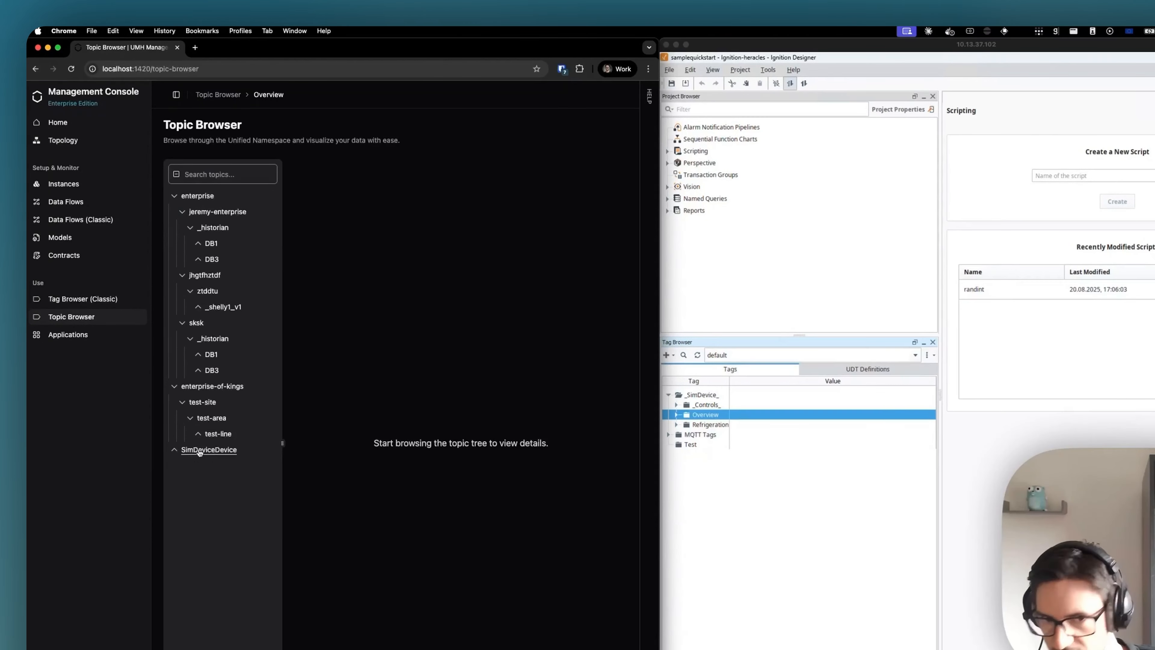
click(204, 465)
key(super+Tab)
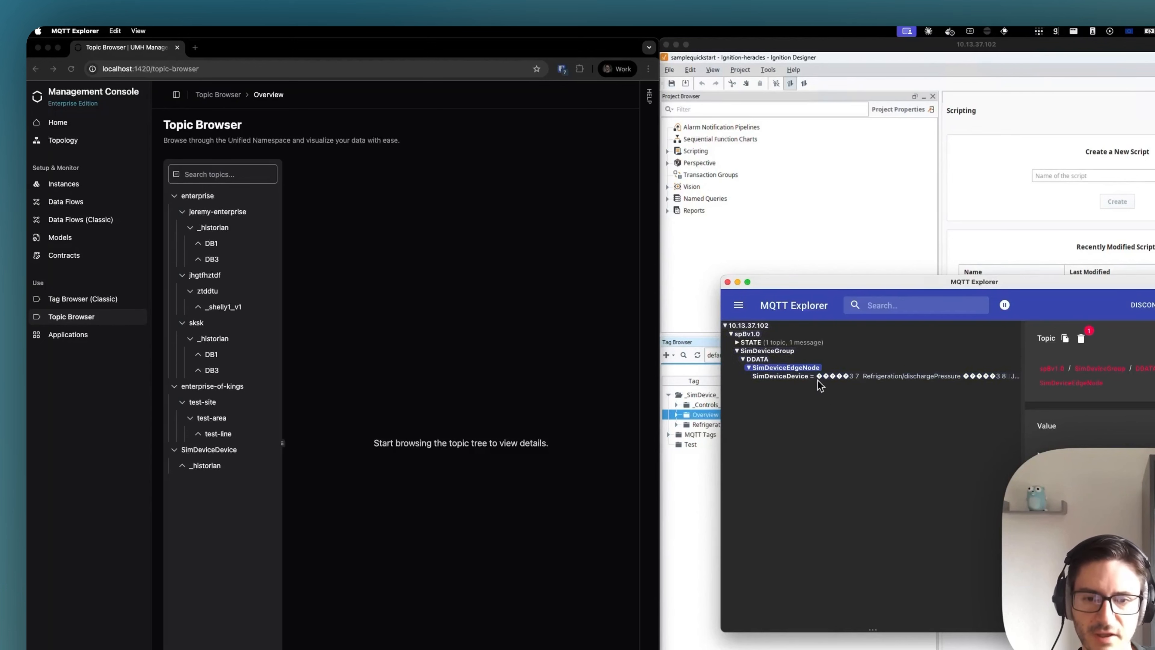
click(392, 406)
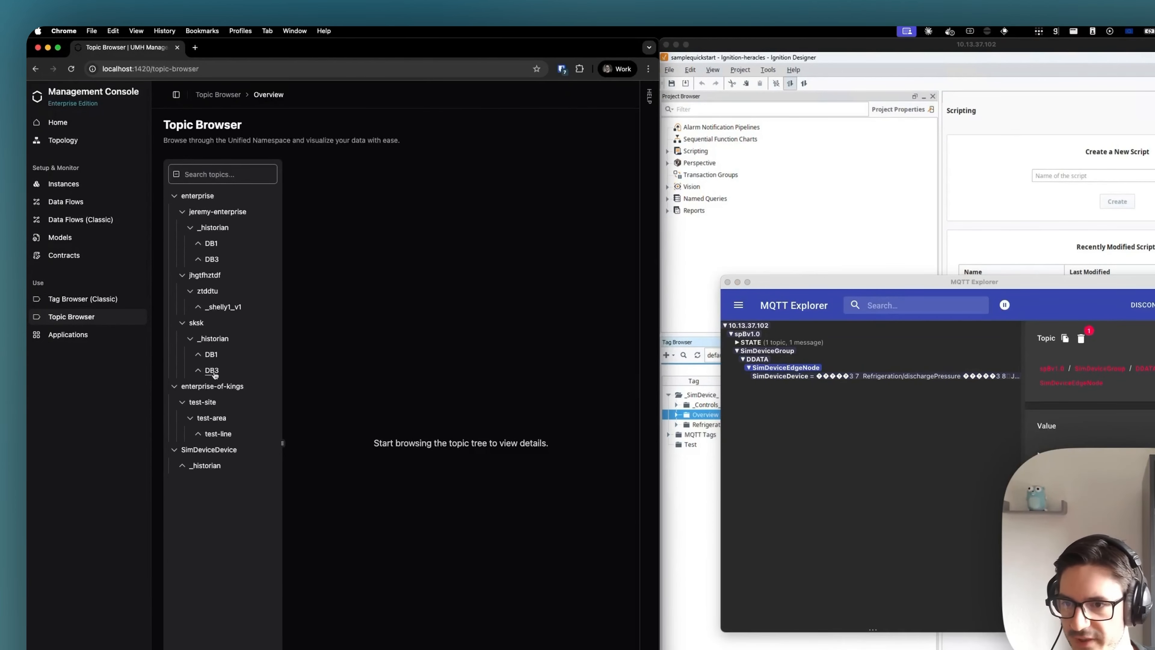
click(205, 466)
- View the details and history of the CaseCount, Motor_1 Amps and Motor_4 Amps topics under Overview
click(212, 497)
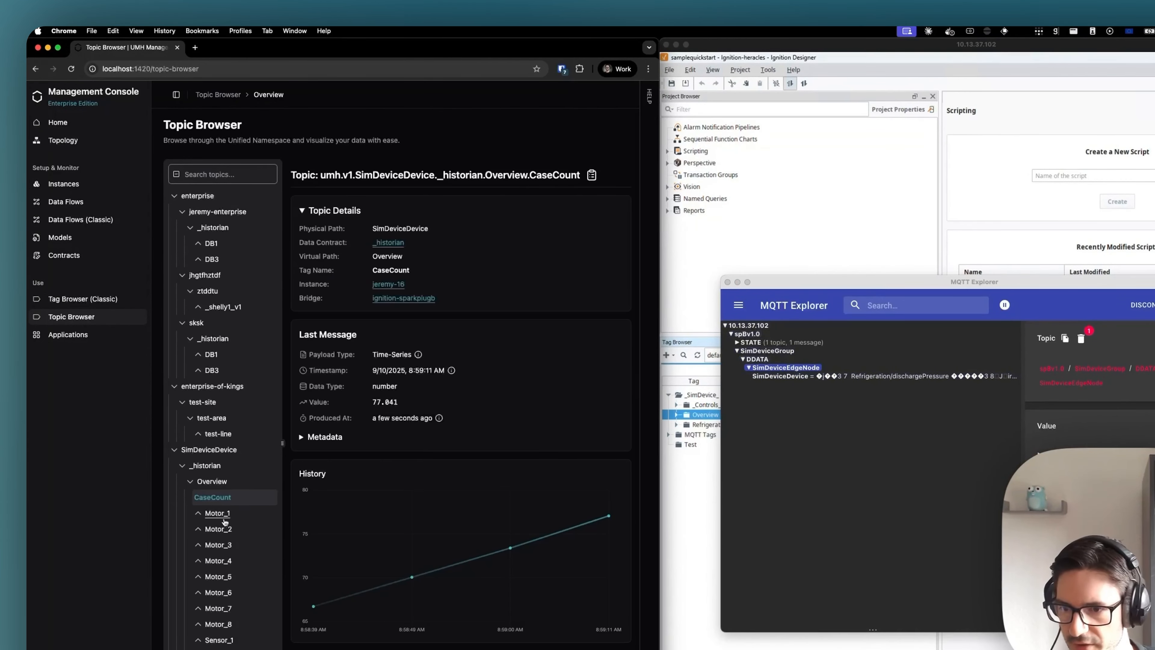
click(217, 513)
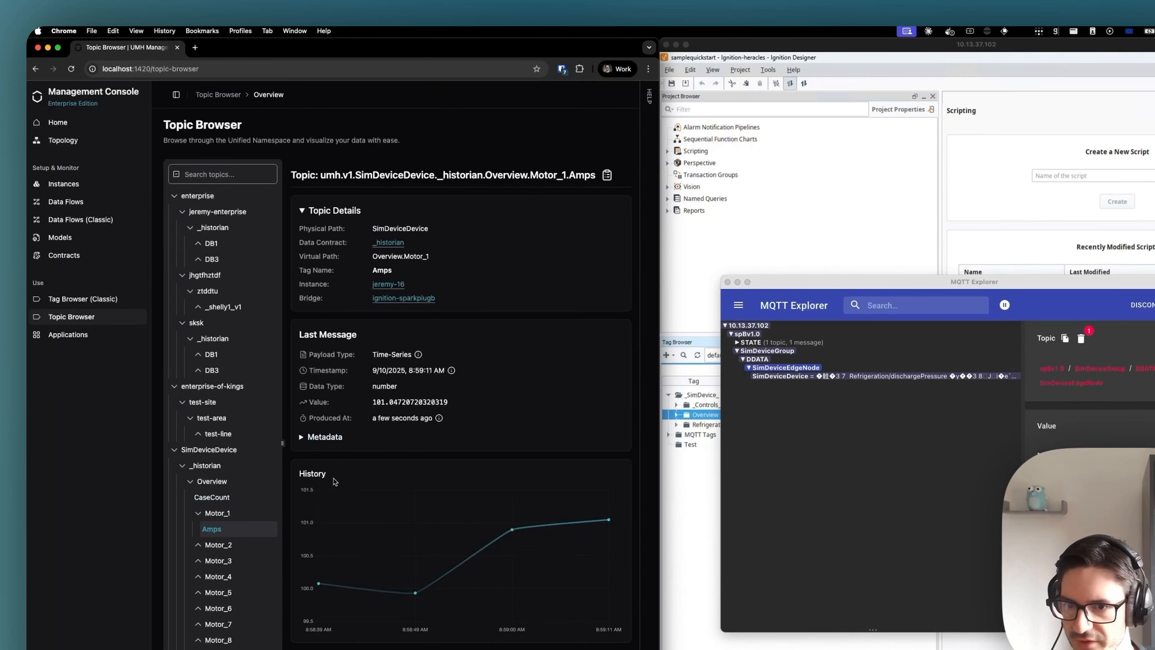
click(219, 577)
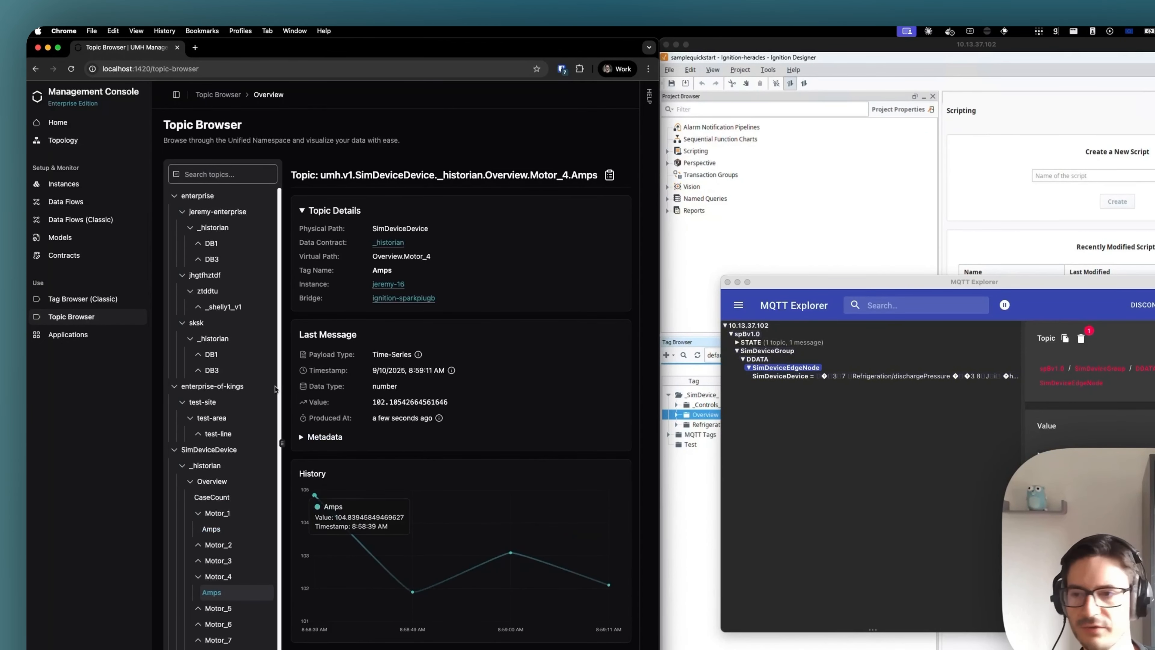
- Start a new standalone data flow and assign it to the jeremy-16 instance
click(80, 205)
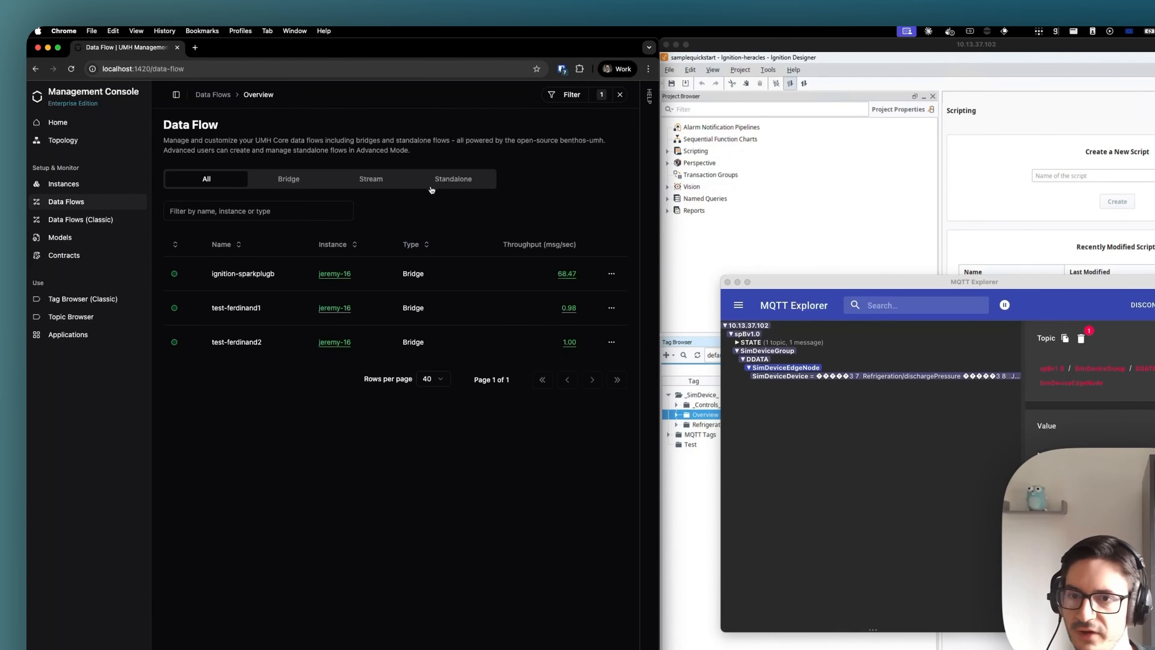
click(293, 188)
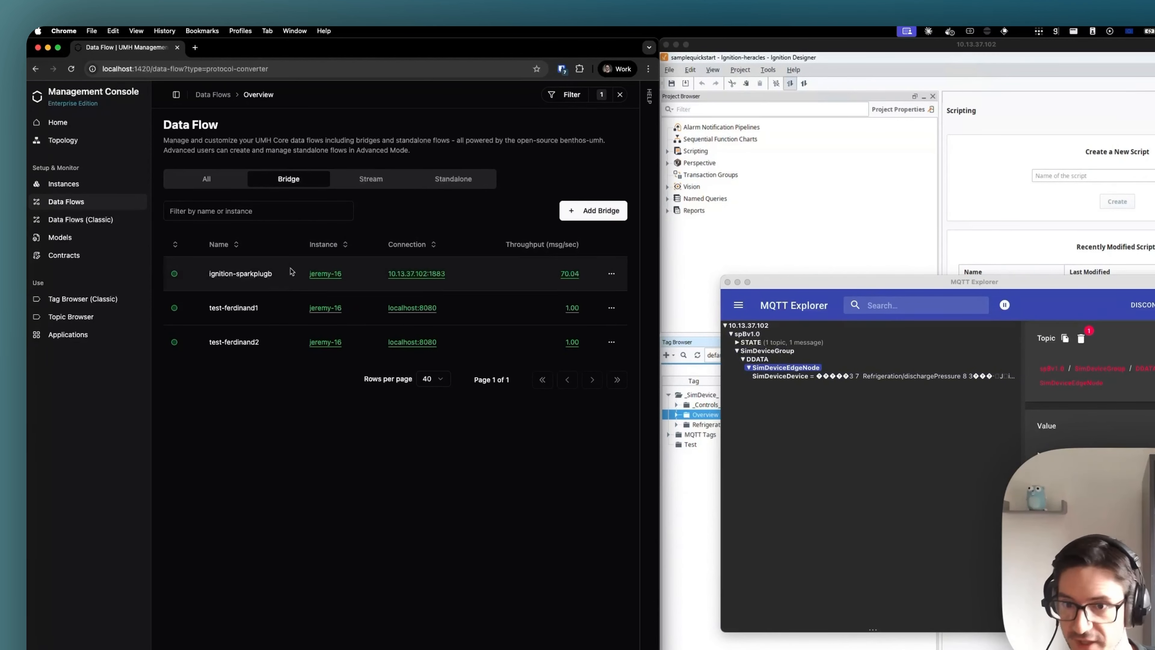
click(462, 182)
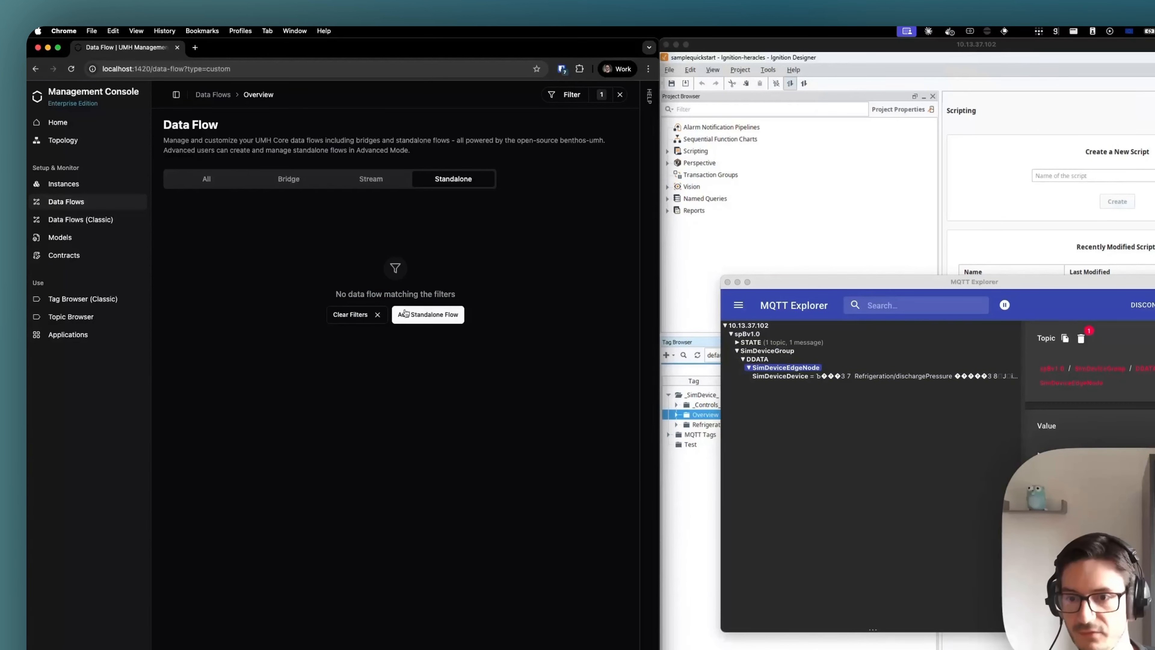
click(424, 320)
click(319, 196)
click(295, 250)
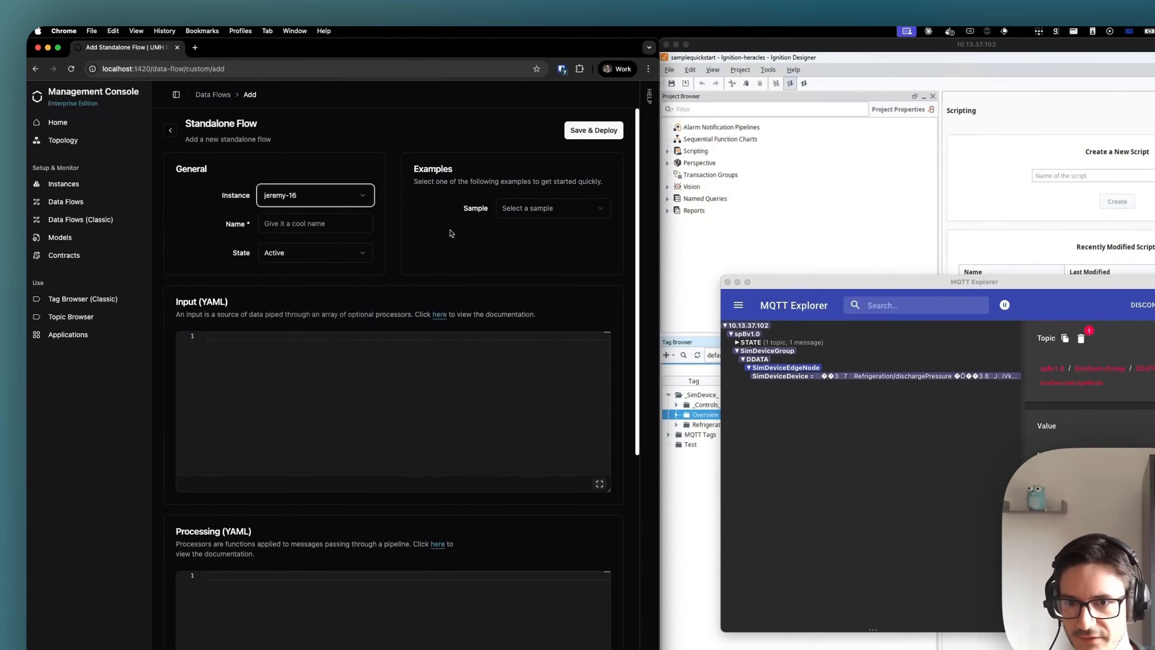
- Load the kafka_to_postgresql_historian_bridge sample into the standalone flow and look through its YAML configuration
click(518, 210)
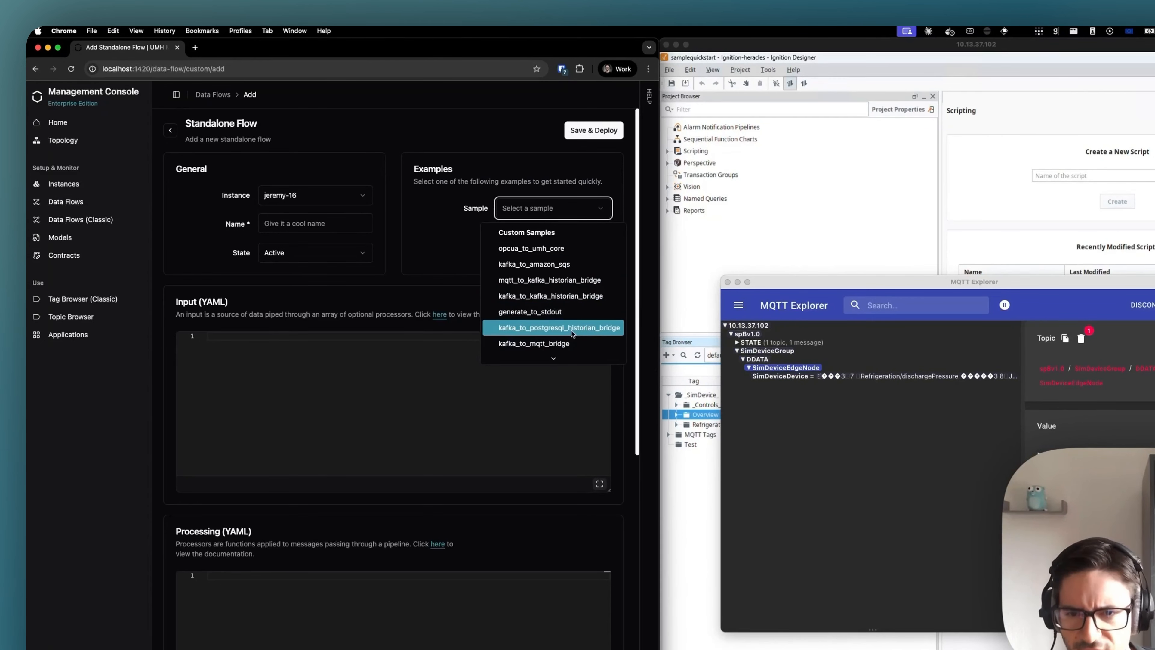
click(559, 329)
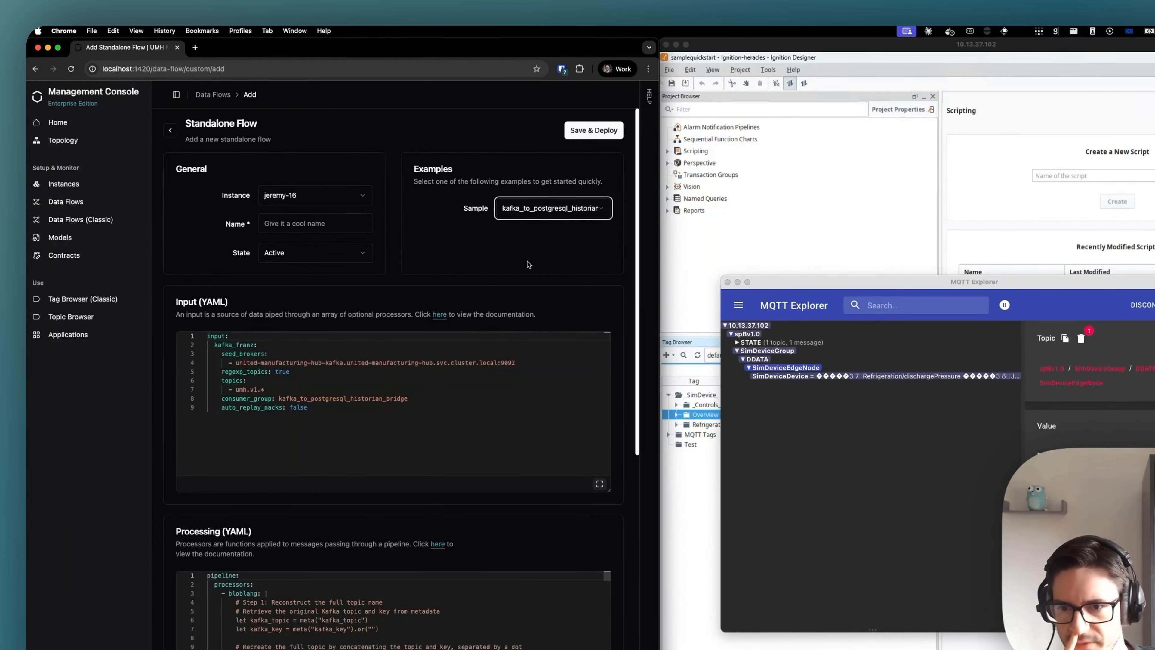
scroll(529, 266, down, 3)
scroll(541, 270, up, 3)
- Replace the flow's sample with kafka_to_mqtt_bridge, and leave for the Topic Browser without saving the flow
click(553, 208)
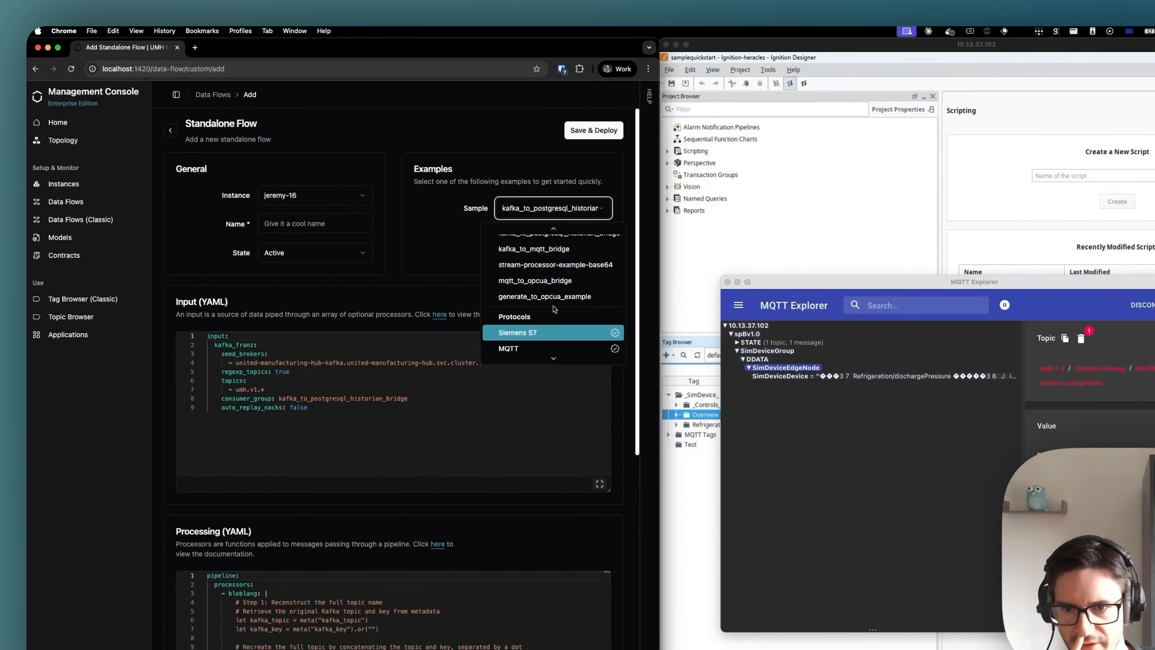
click(550, 336)
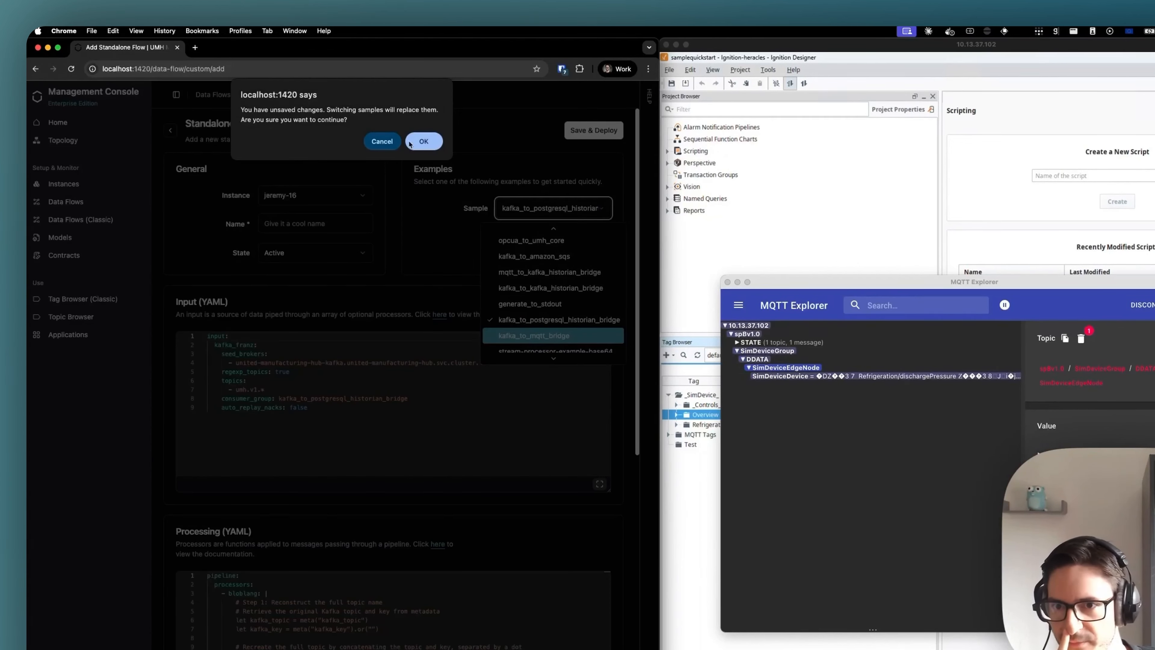
click(424, 141)
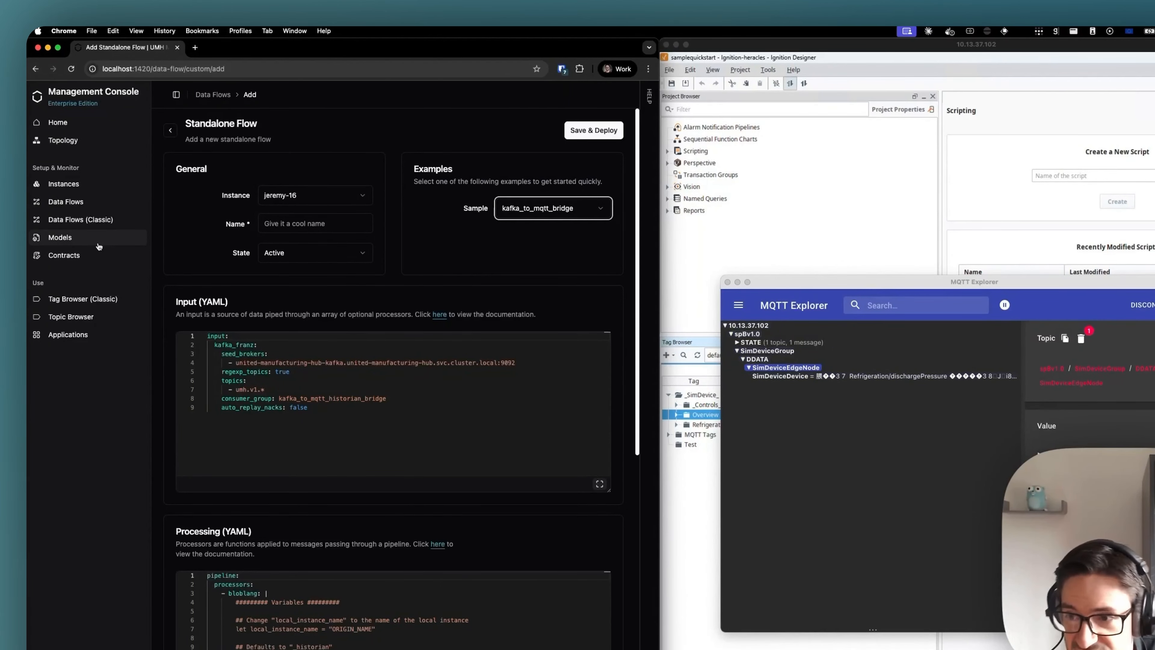
click(82, 318)
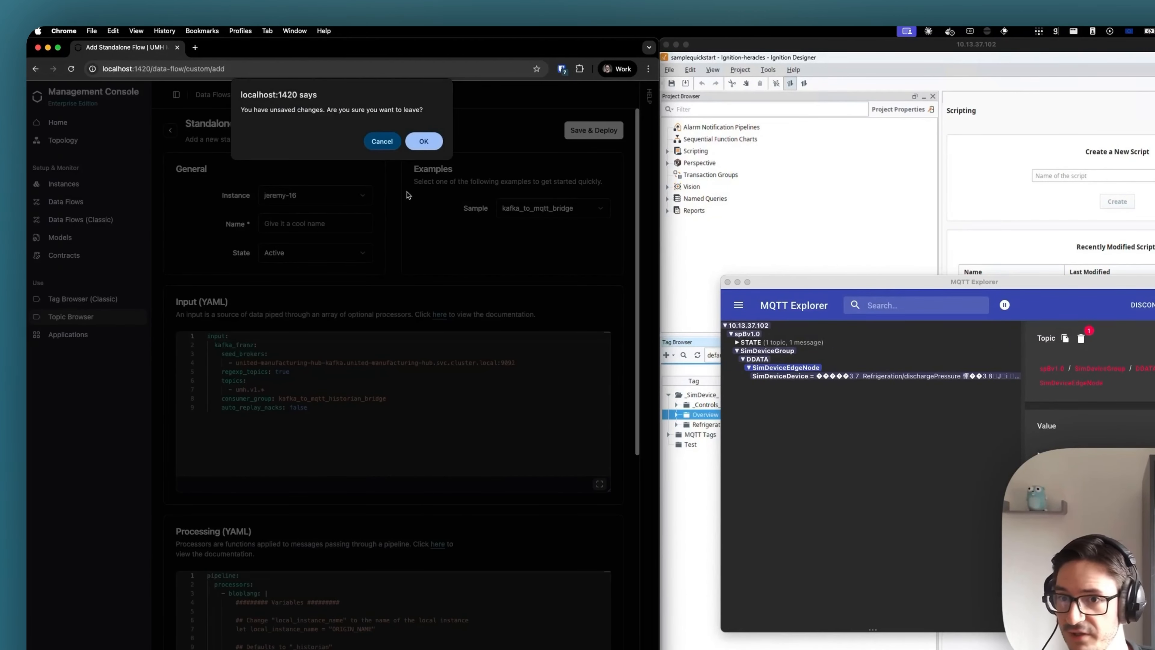
click(423, 142)
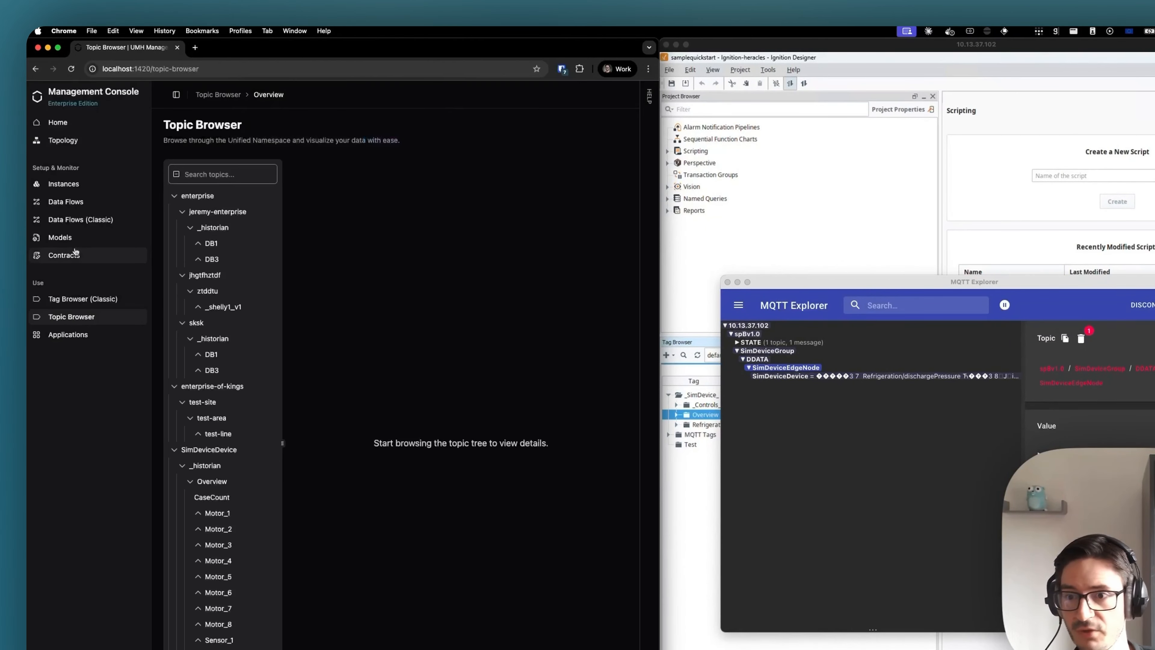
- Start a new data model and assign it to the jeremy-16 instance
click(51, 241)
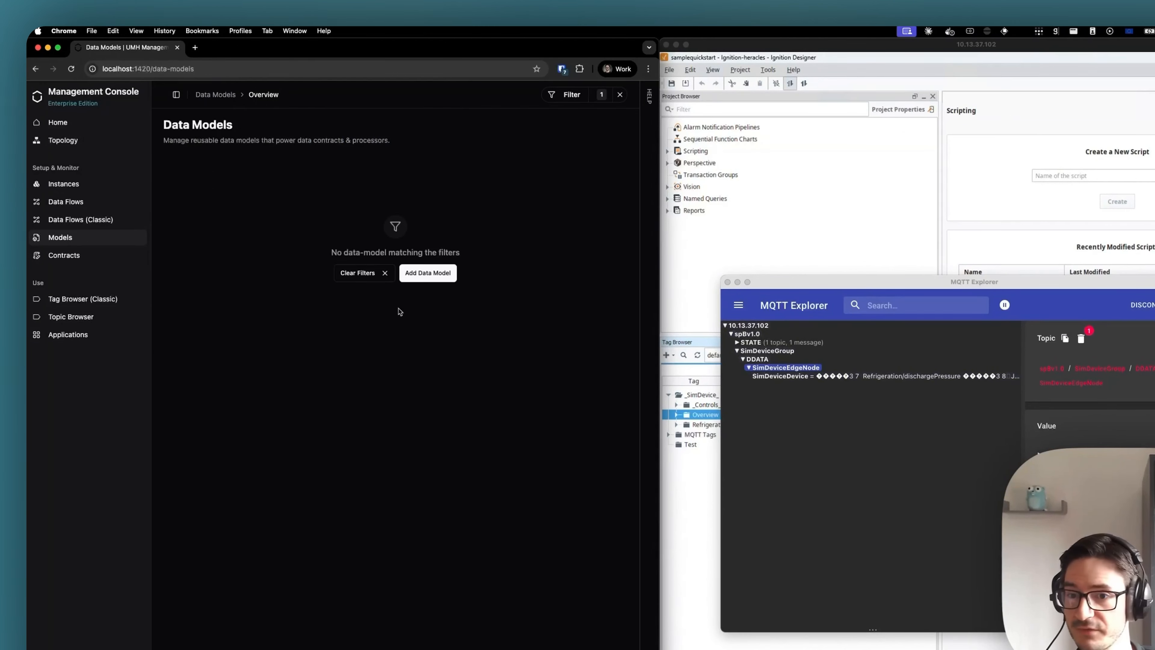
click(420, 275)
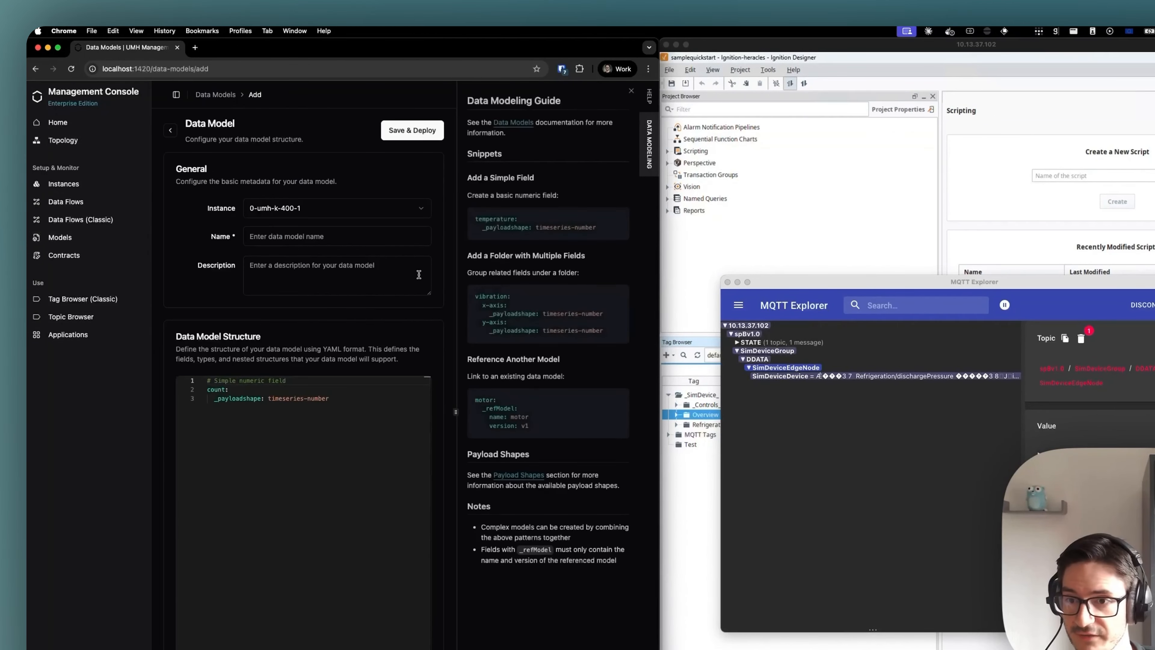
click(336, 210)
click(319, 246)
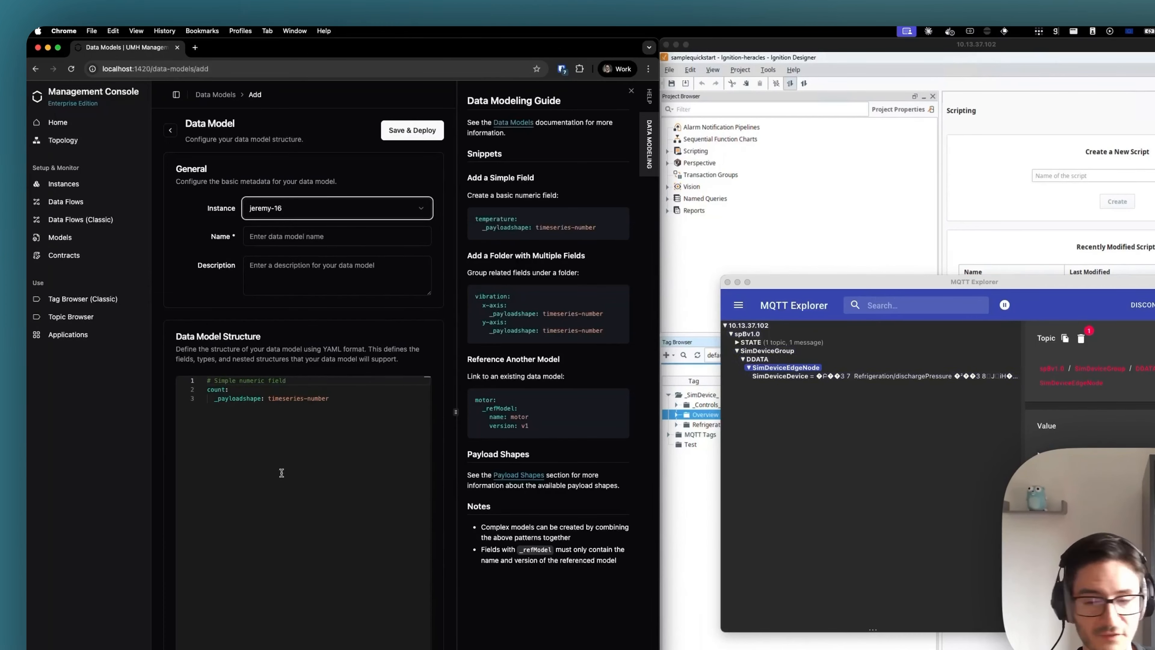